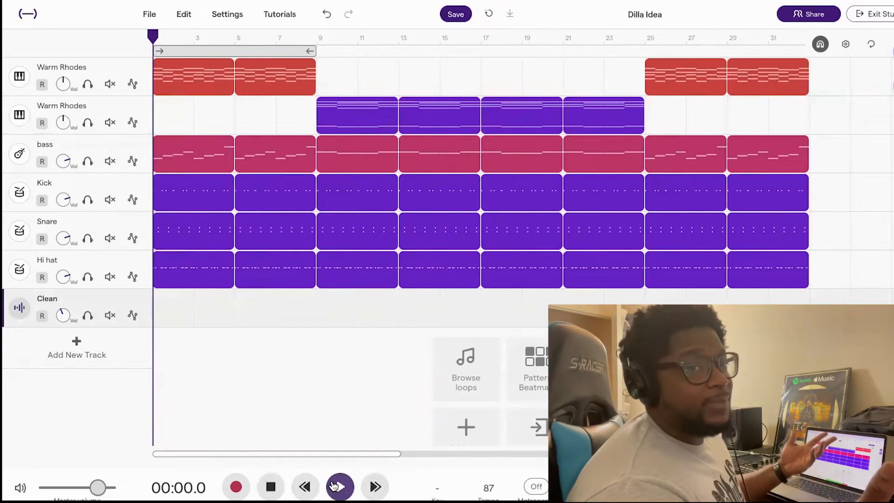
Play the Dilla Idea arrangement from the beginning, and stop playback partway through the middle section
click(333, 485)
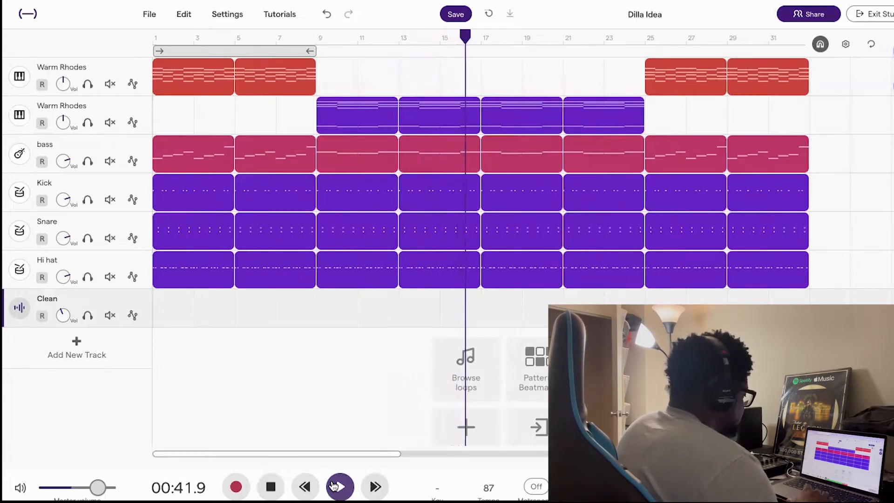
click(335, 486)
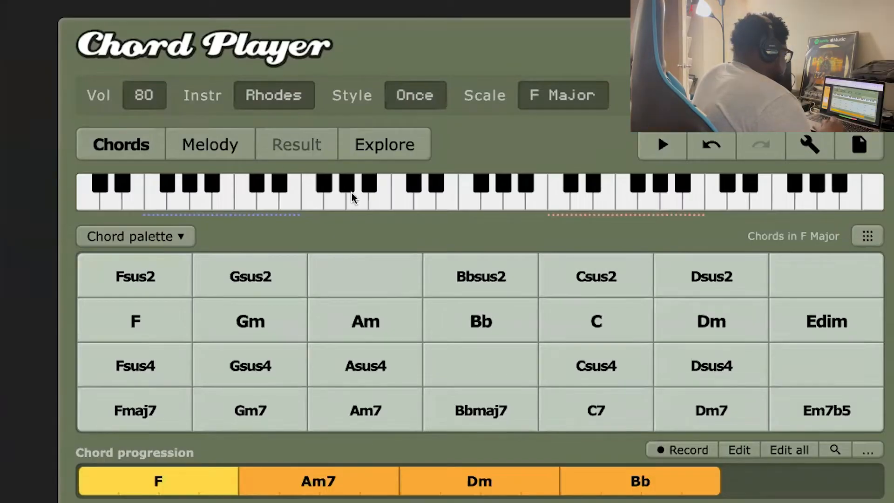
Switch to Chord Player, audition the Csus2 chord and check the instrument choices, keeping Rhodes
click(596, 276)
click(626, 262)
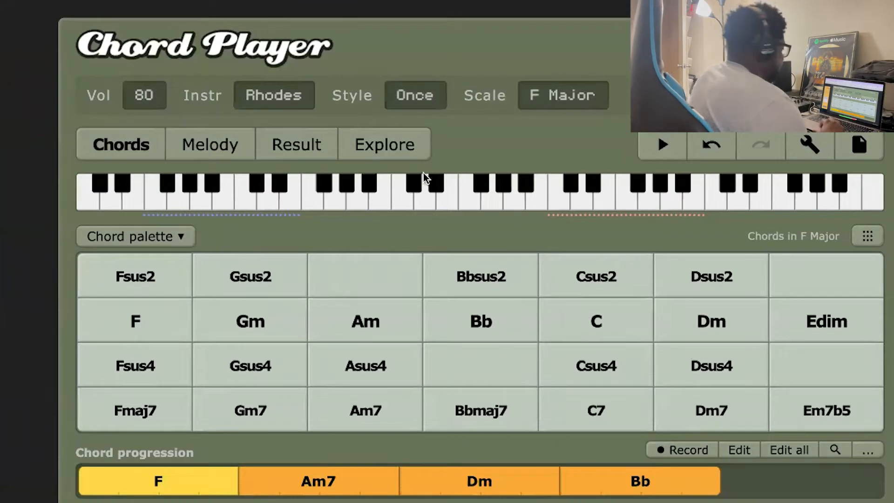
click(582, 278)
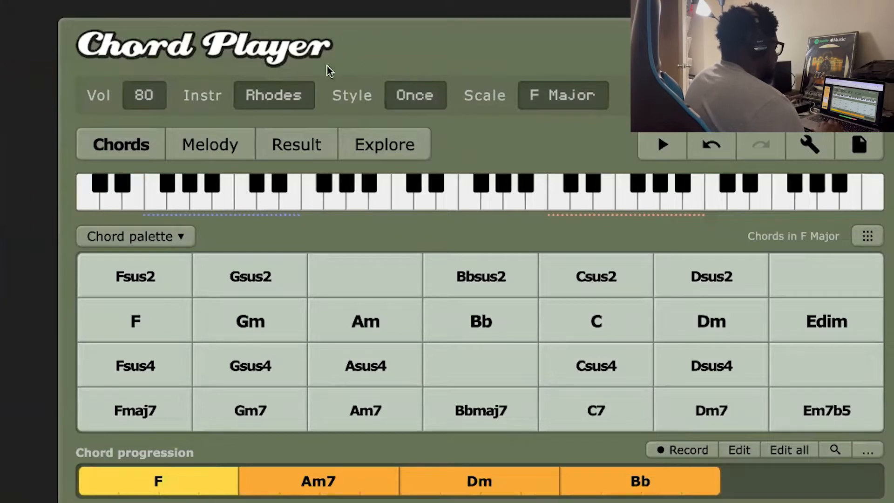
click(265, 107)
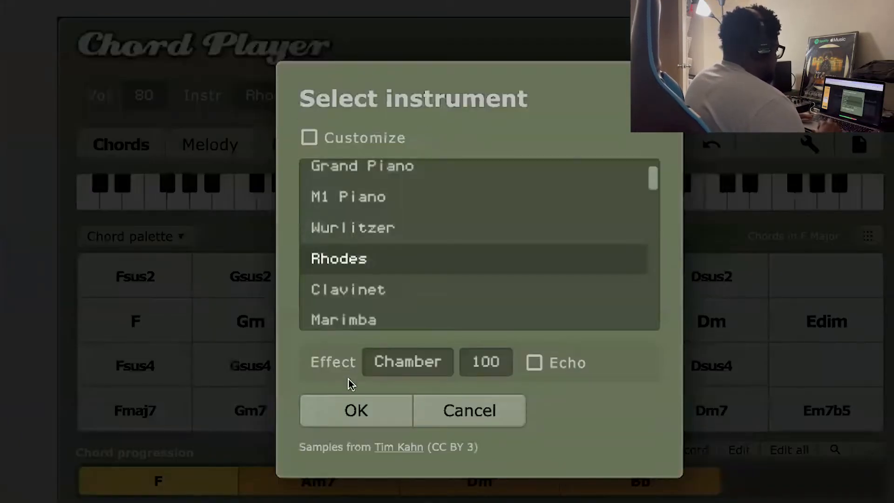
click(348, 411)
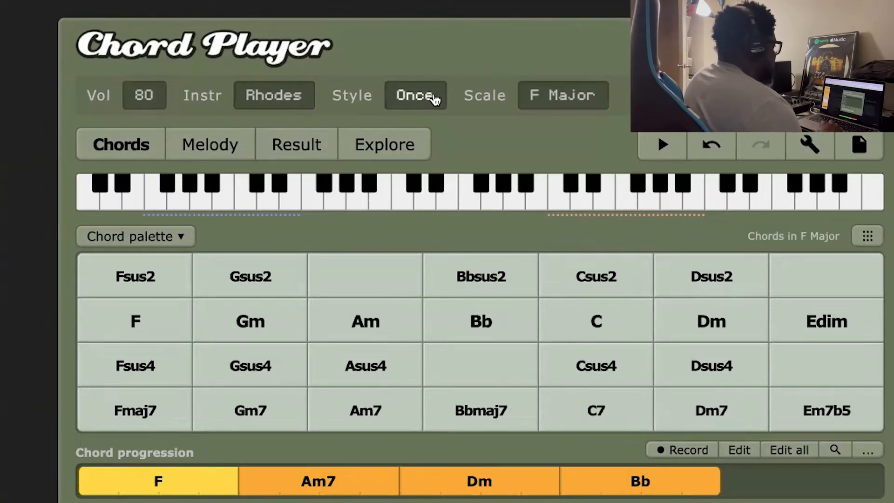
Browse the list of available playing styles, and leave the style set to Once
click(433, 98)
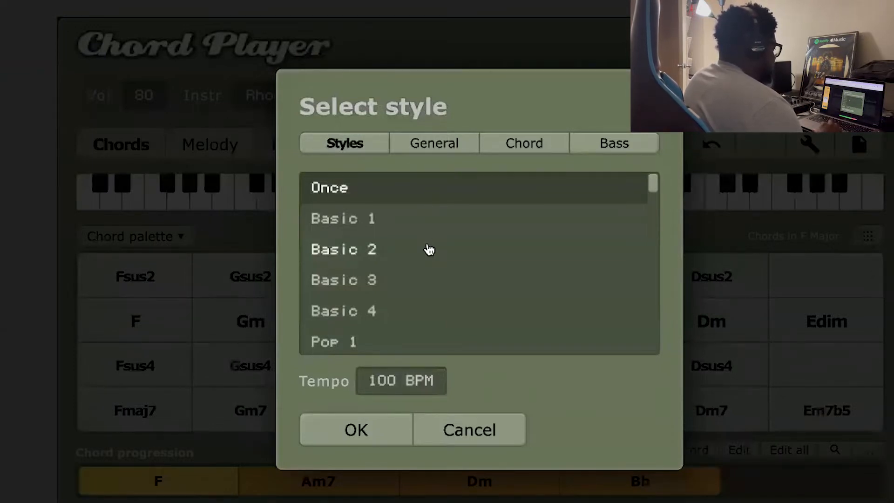
scroll(429, 250, down, 12)
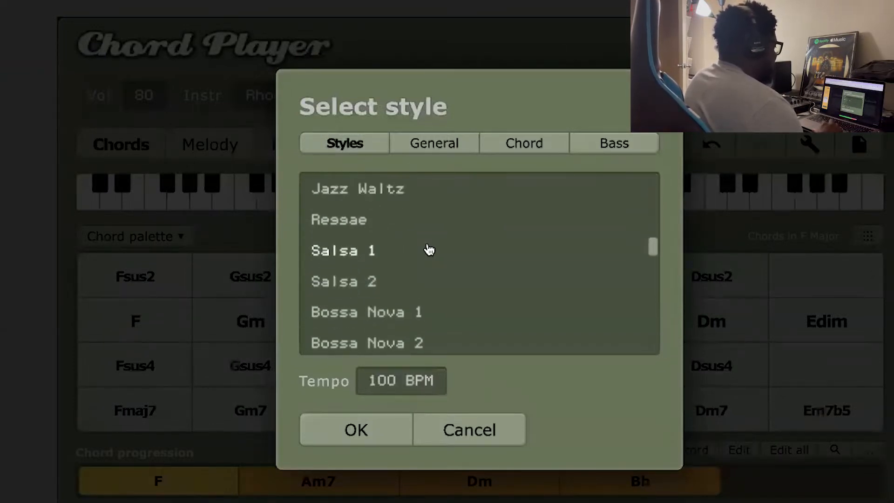
scroll(428, 250, up, 12)
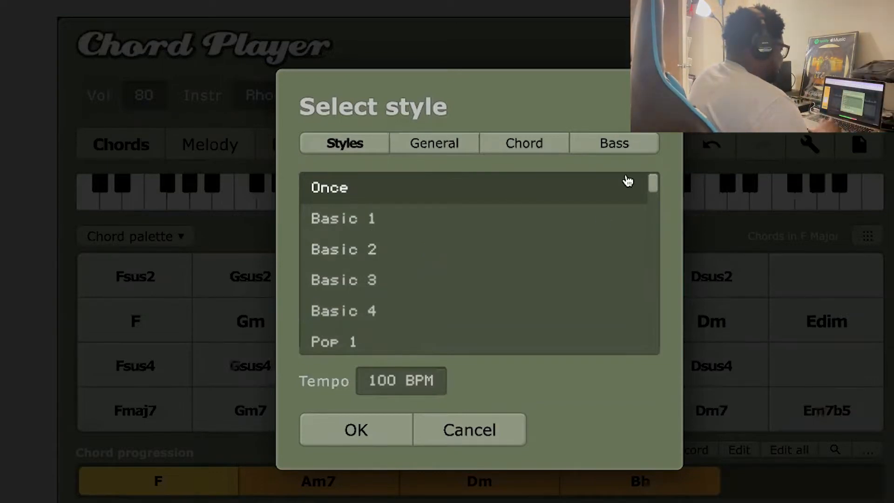
click(660, 92)
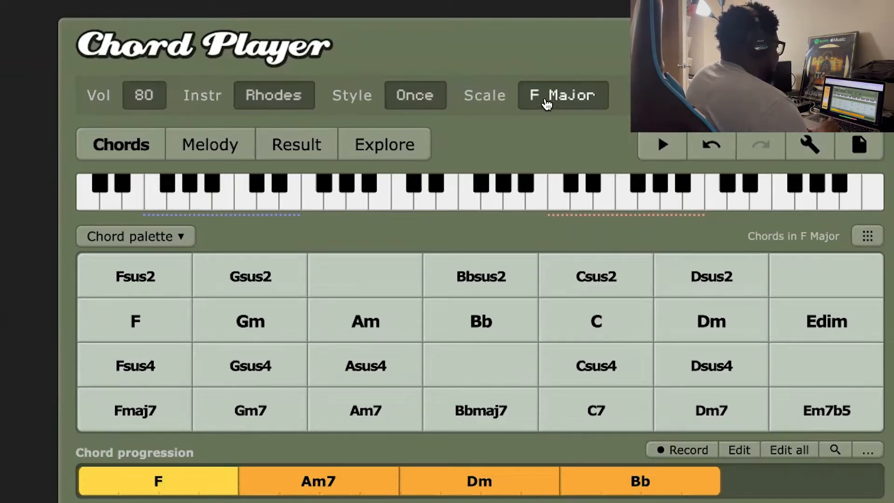
Inspect the scale options and the details of F Major, leaving the scale as it is
click(547, 103)
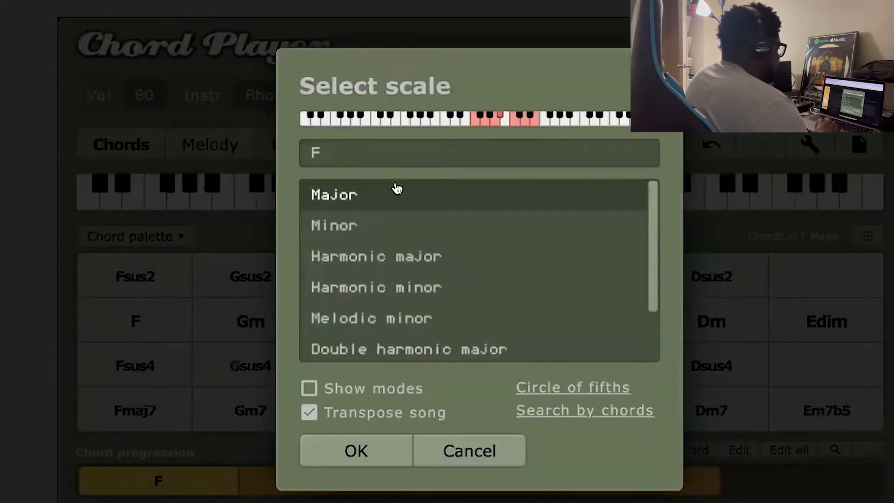
mouse_move(403, 210)
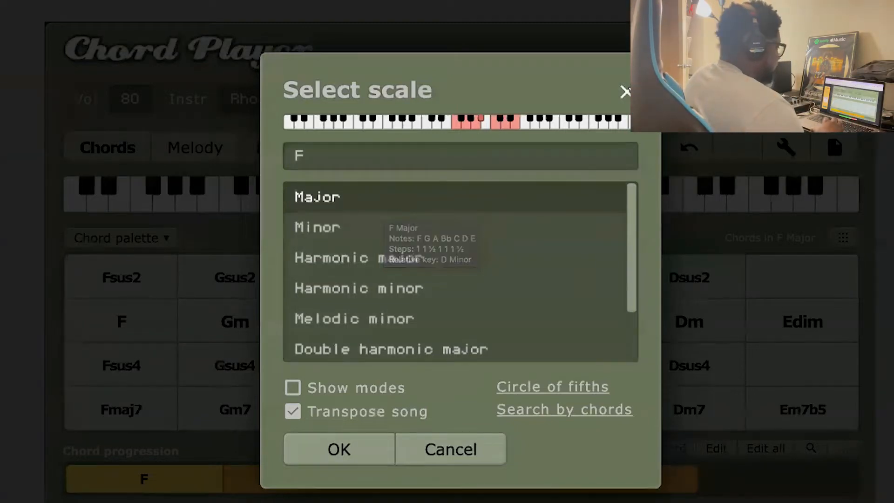
click(625, 92)
click(375, 394)
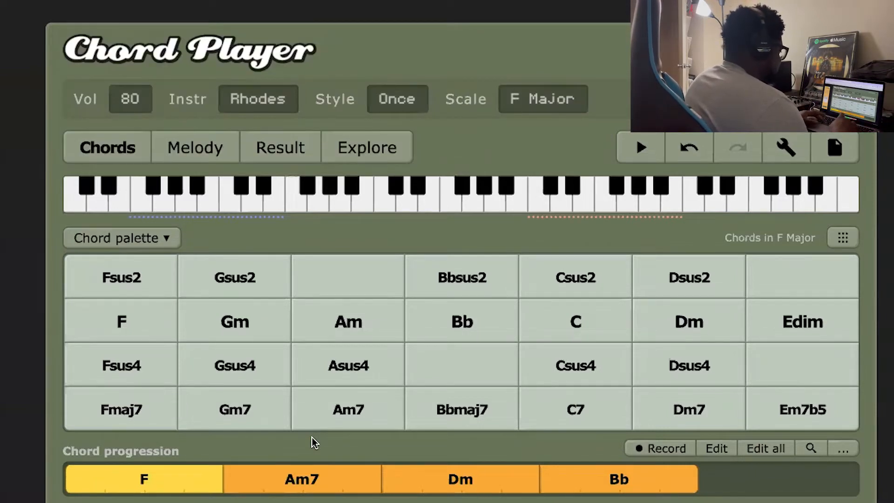
Audition seventh-chord sequences with F#m7, G#m7 and Amaj7 from the palette lowered a half step
key(Down)
key(x)
key(c)
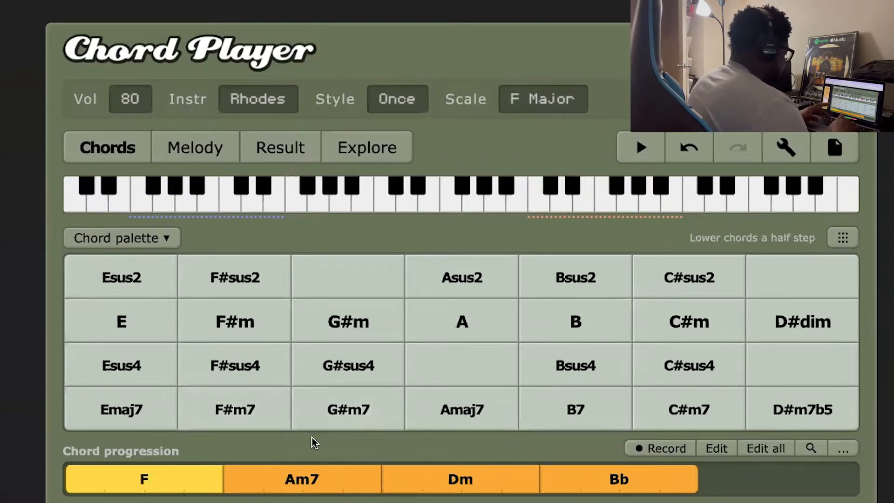
key(v)
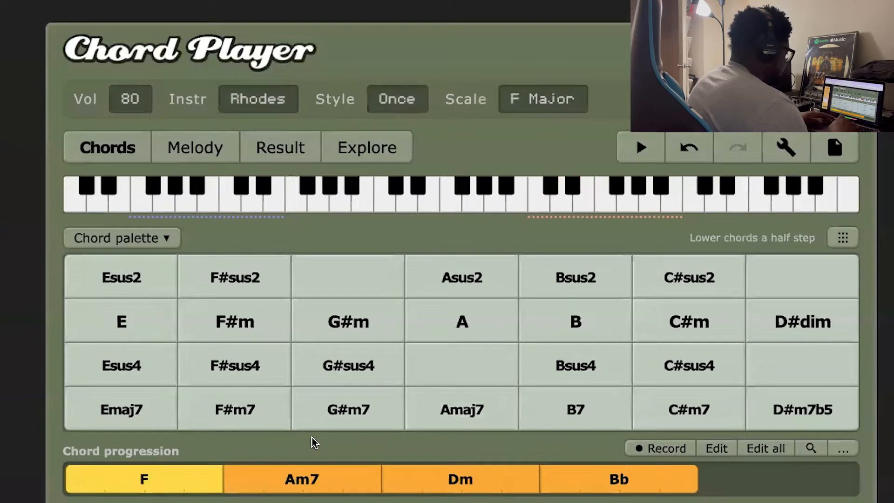
key(b)
key(x)
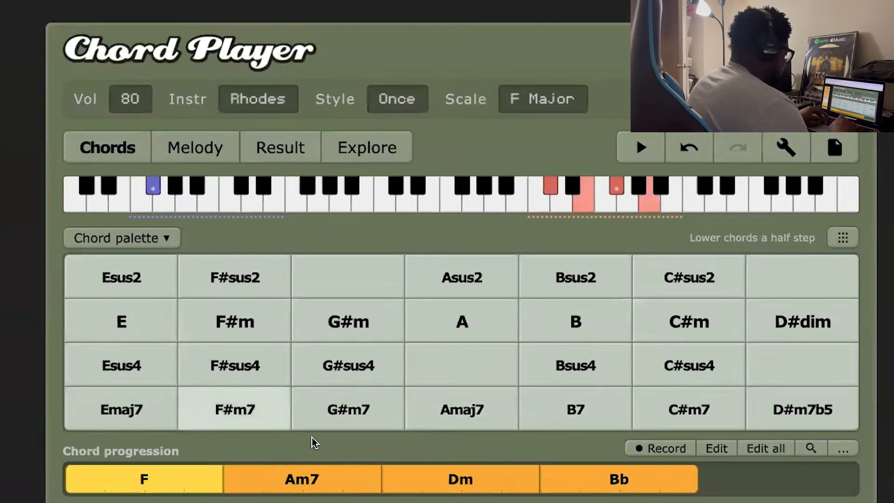
key(c)
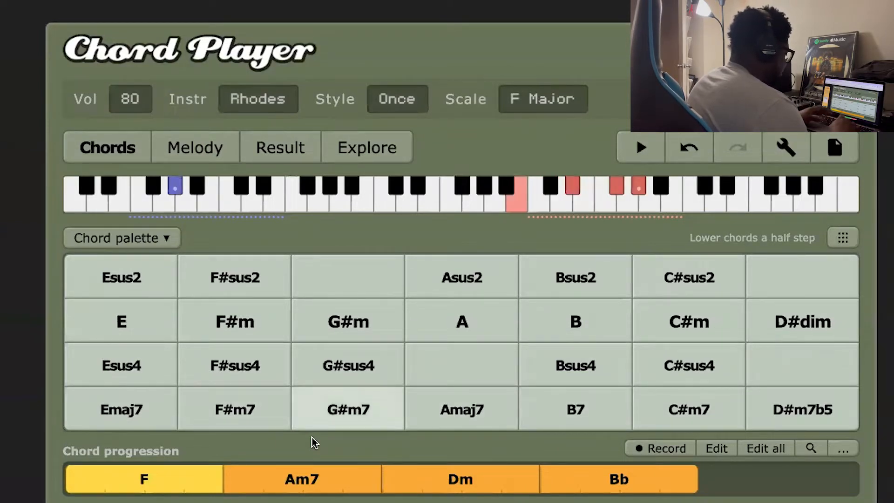
key(v)
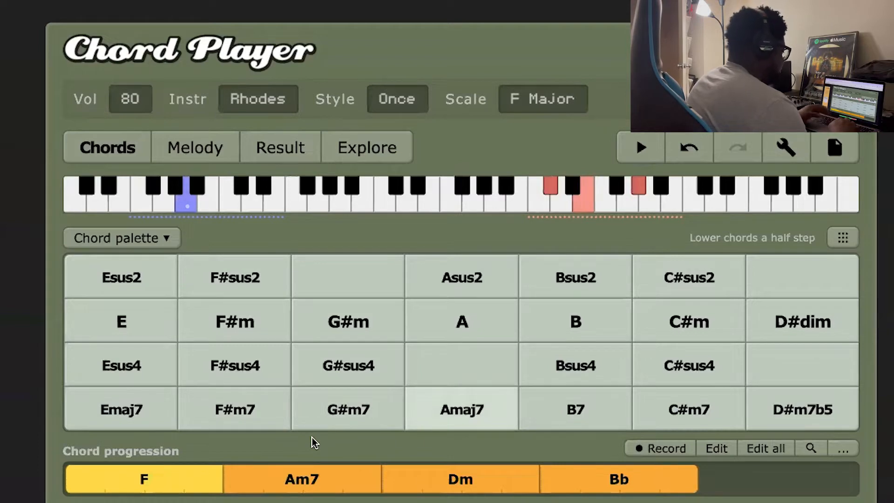
key(m)
key(x)
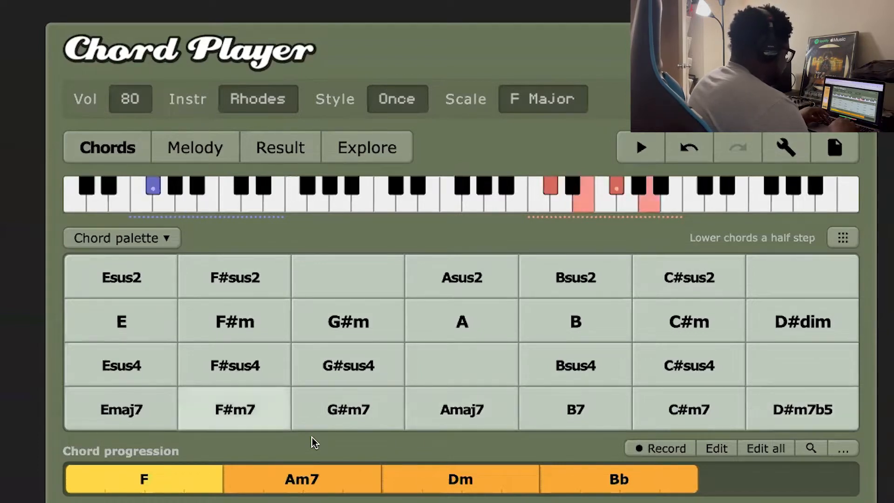
key(c)
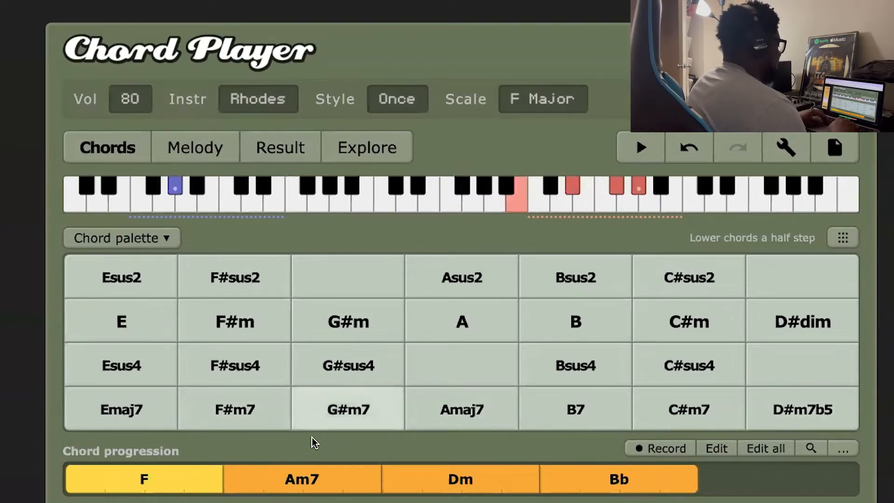
key(v)
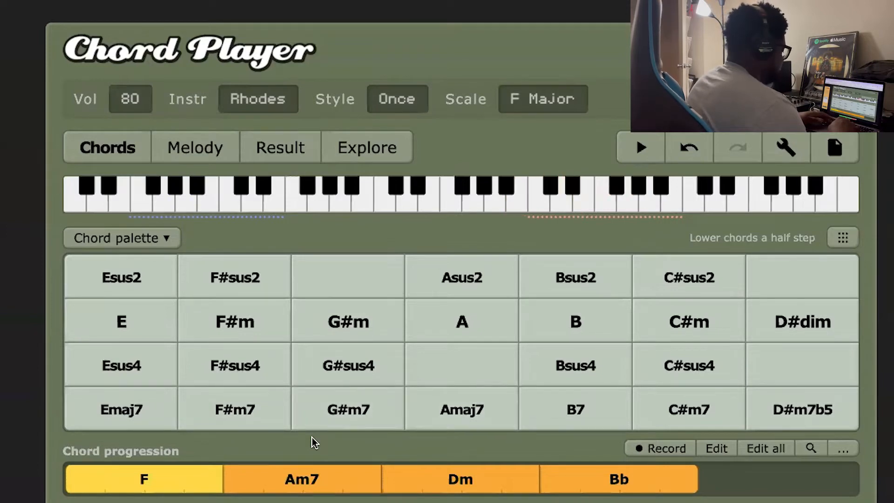
key(b)
key(x)
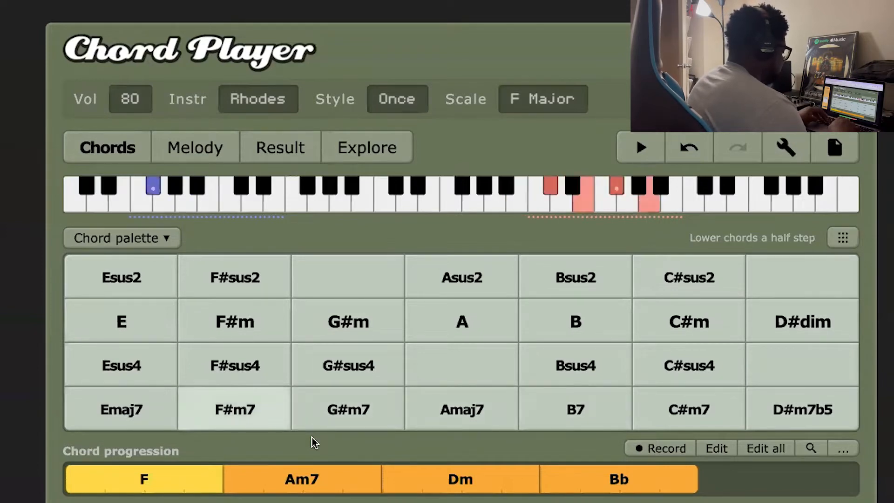
key(c)
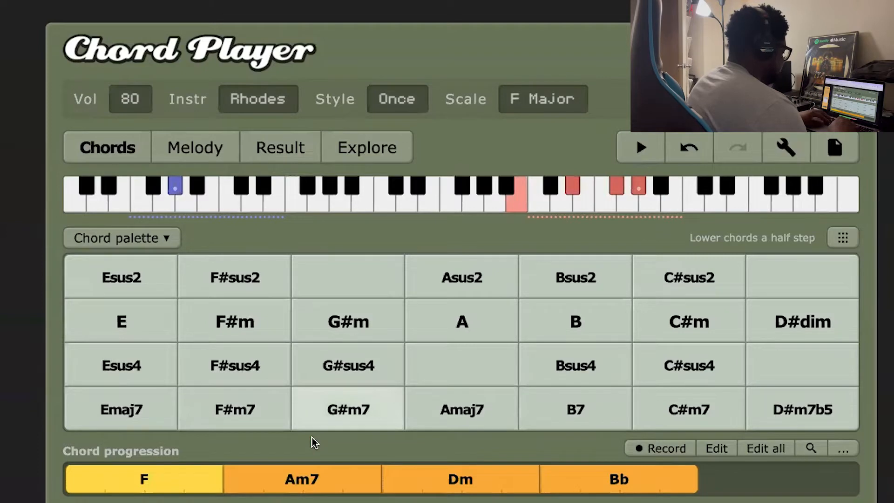
key(v)
key(m)
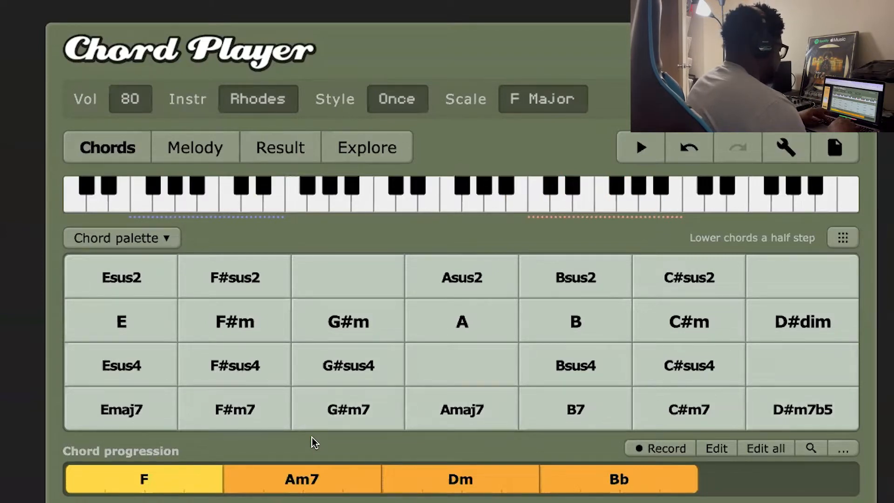
key(v)
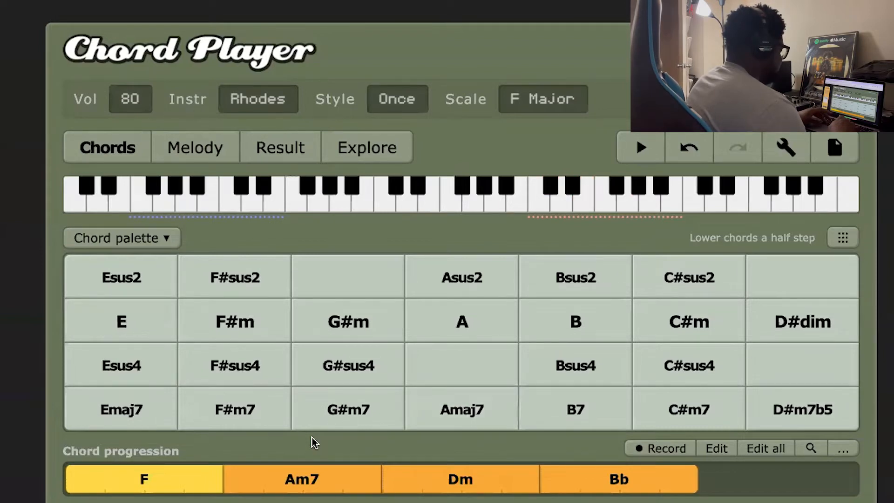
key(c)
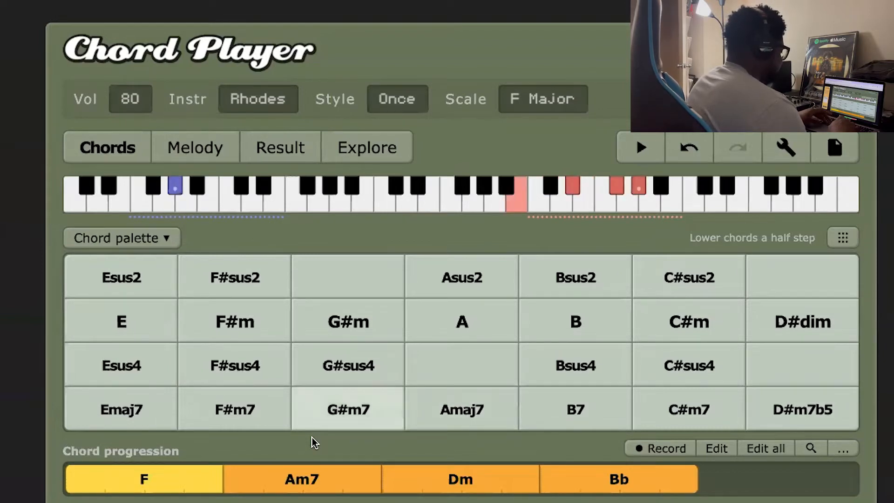
key(c)
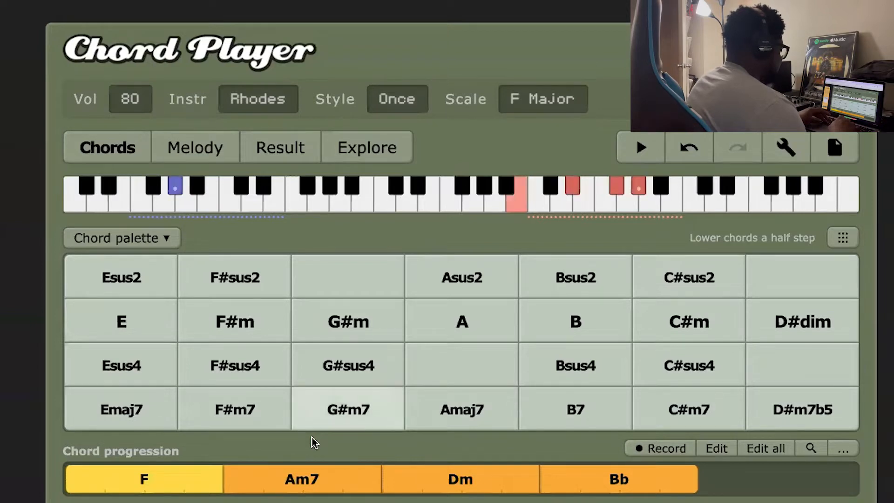
key(v)
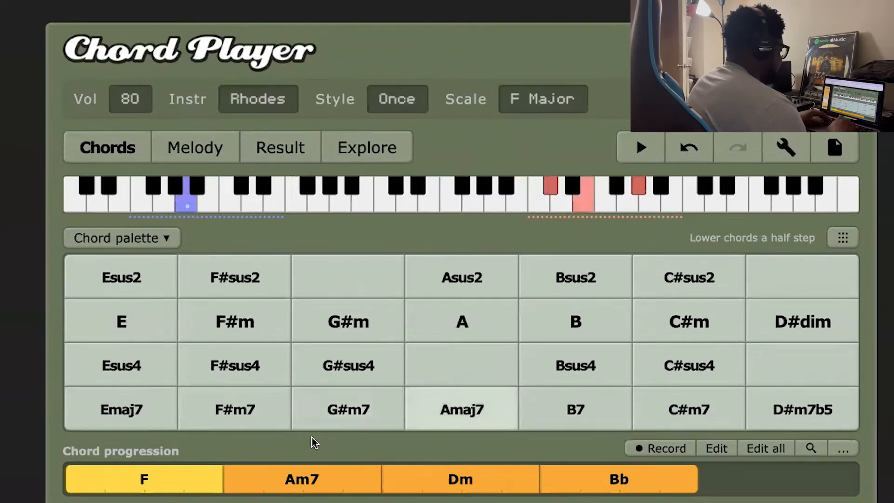
Delete all chords from the chord progression
click(842, 450)
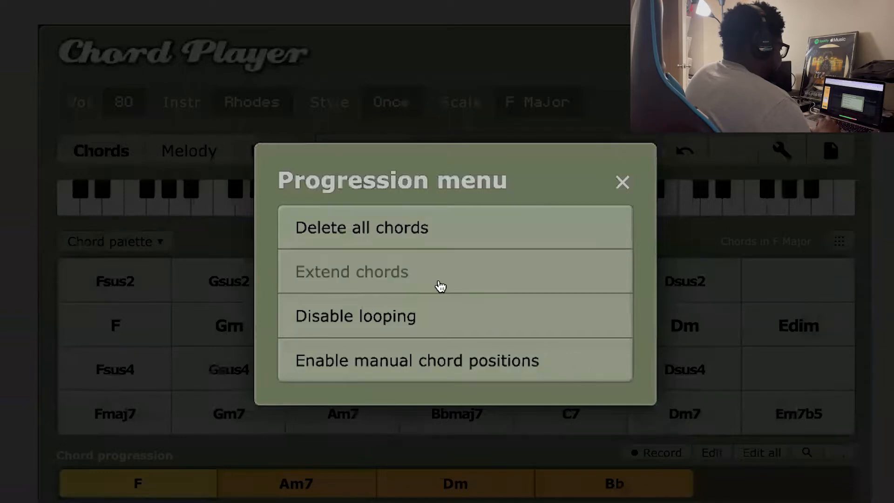
click(417, 241)
click(497, 395)
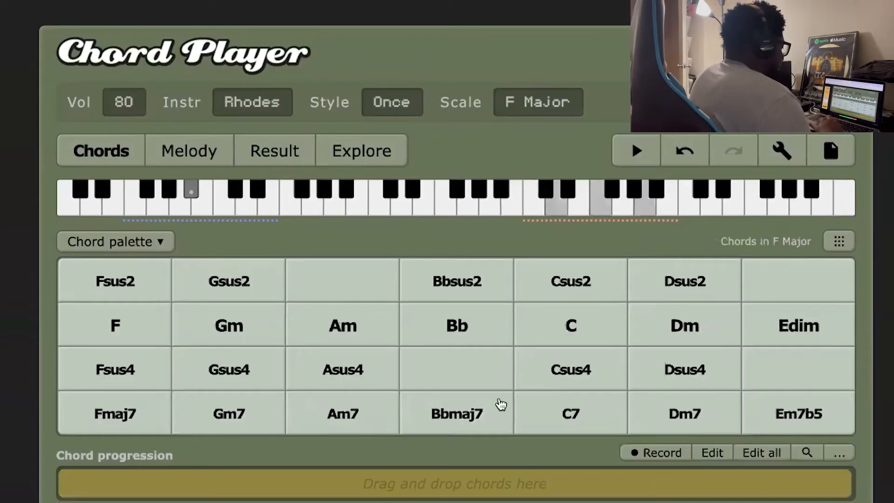
Add the Gm7 chord to the empty chord progression and set its duration to 2
click(262, 426)
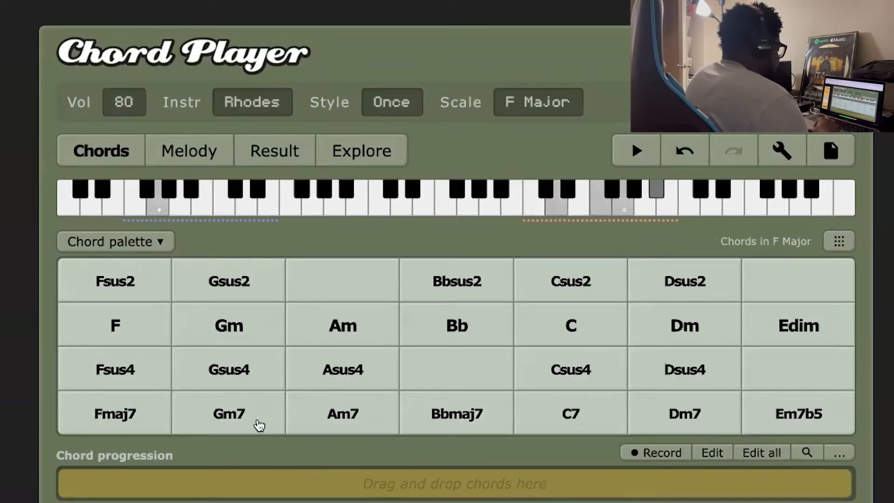
click(259, 425)
drag(259, 426, 233, 484)
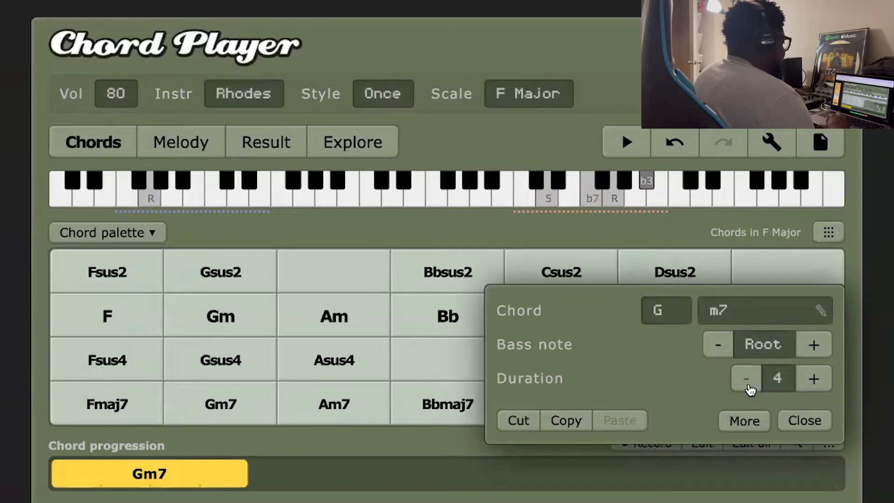
click(748, 387)
click(748, 387)
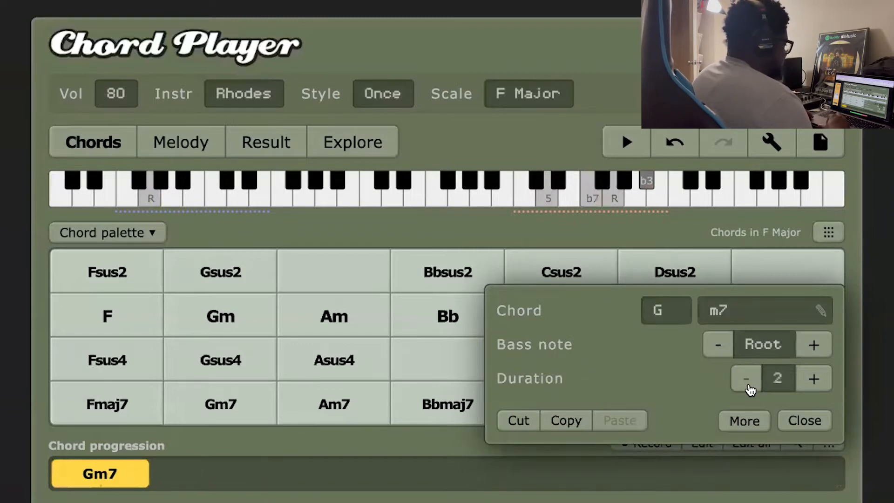
click(749, 388)
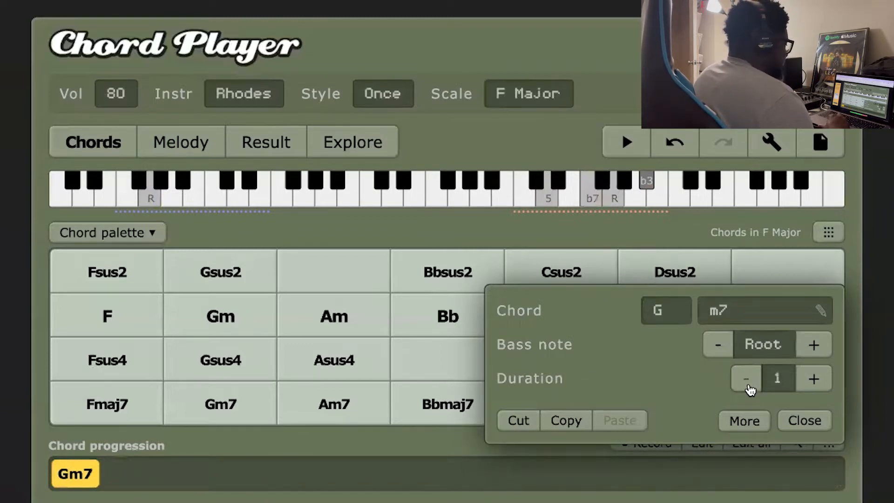
click(820, 388)
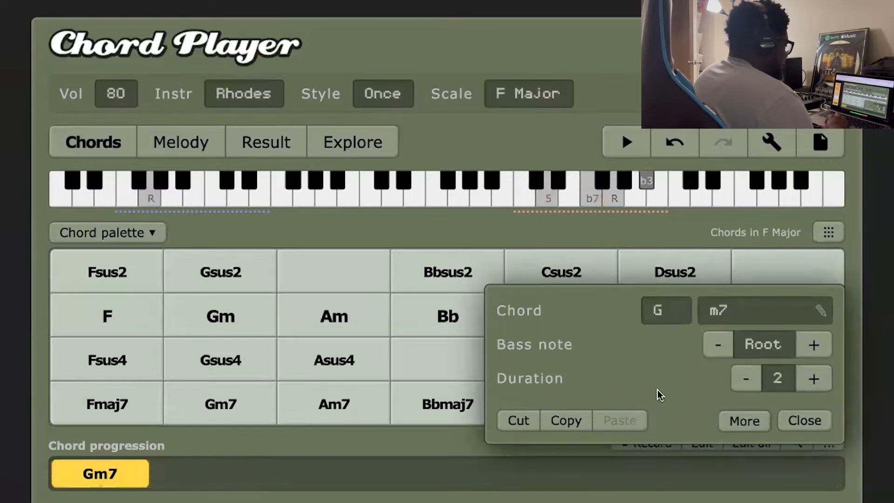
Add the Am7 chord after Gm7 in the chord progression and set its duration to 2
drag(353, 408, 231, 471)
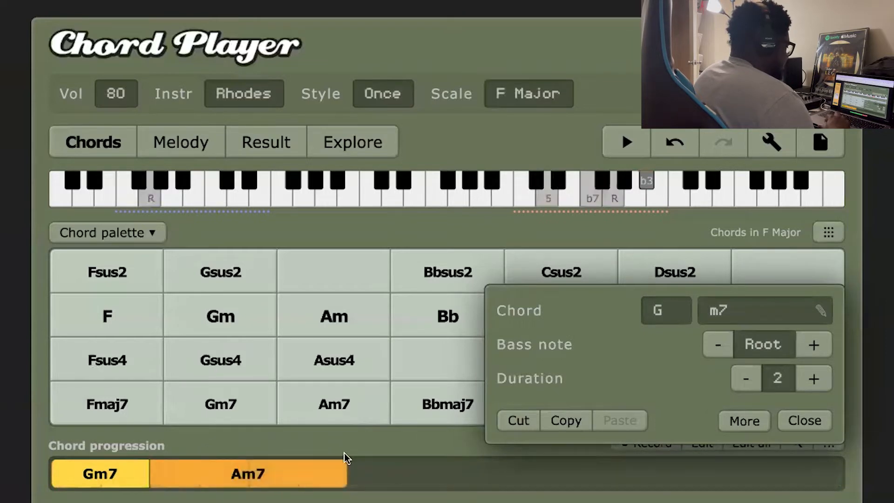
click(332, 472)
click(754, 381)
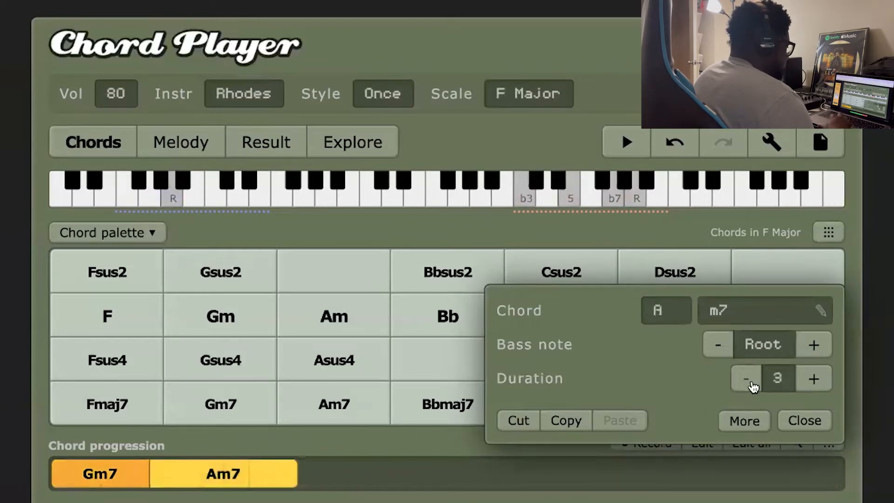
click(754, 381)
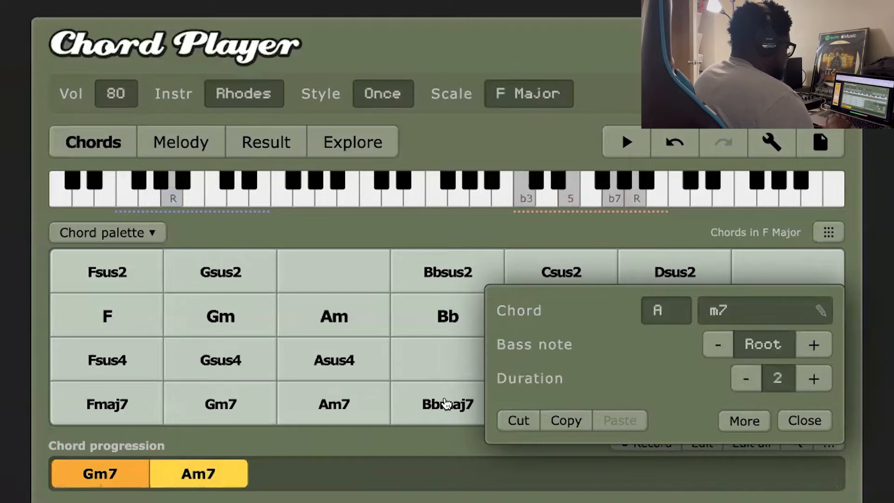
Add the Bbmaj7 chord as the third chord of the progression and set its duration to 2
drag(431, 411, 303, 471)
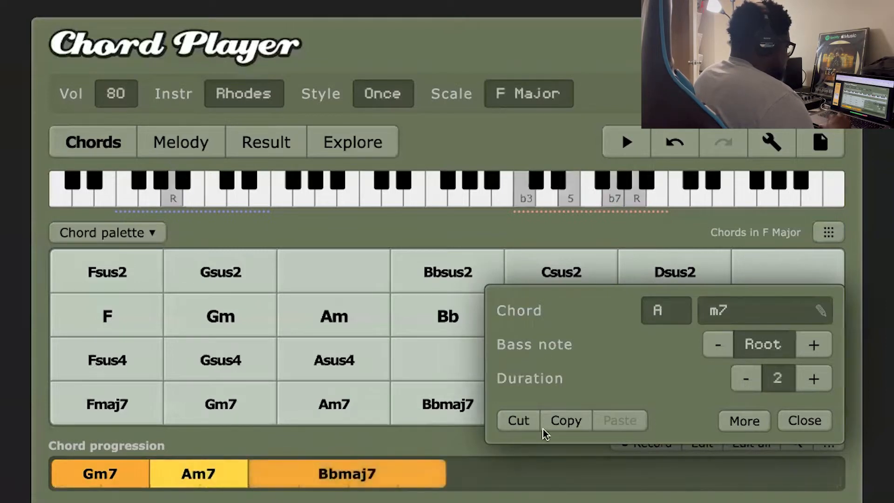
click(746, 384)
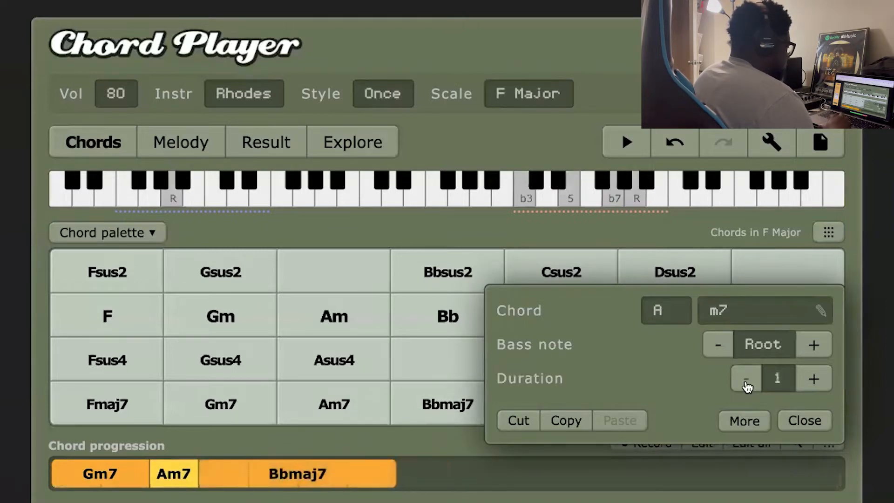
click(810, 378)
click(417, 473)
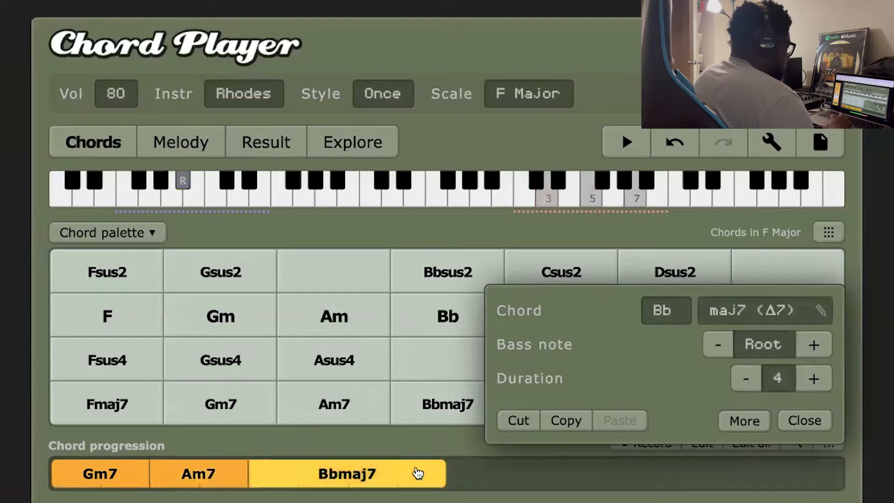
click(750, 380)
click(752, 383)
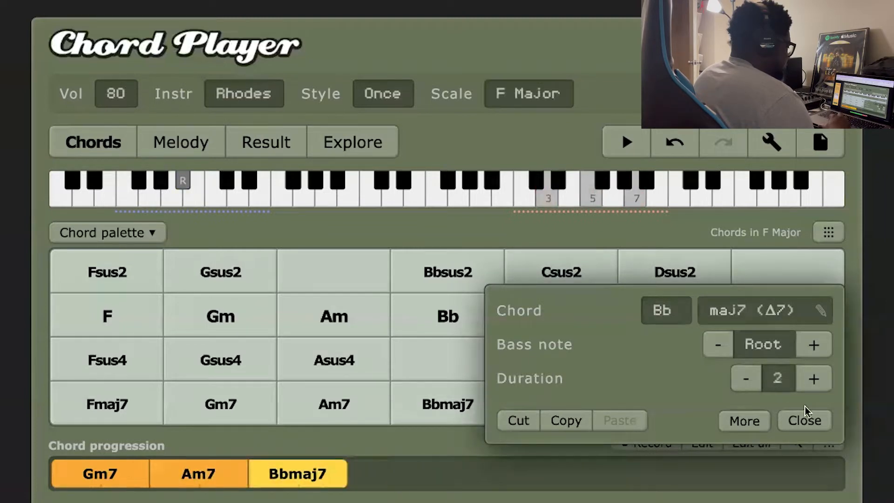
click(804, 421)
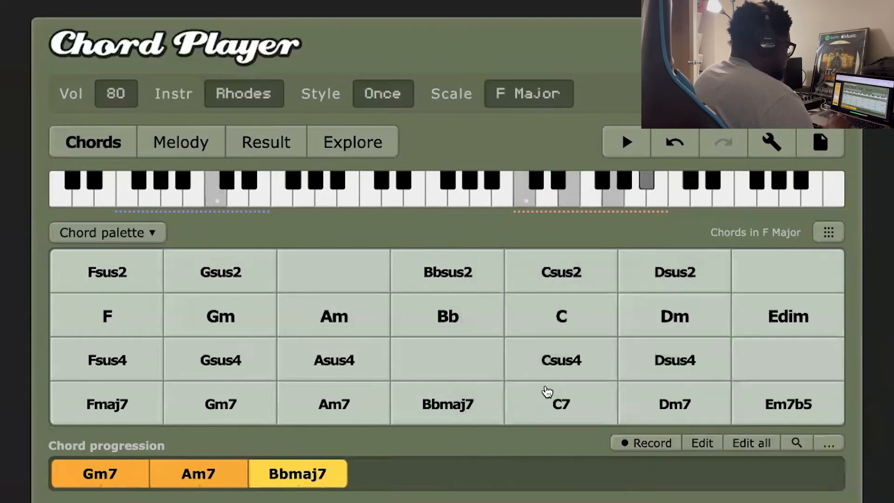
Add the C7 chord as the fourth chord of the progression and set its duration to 2
drag(560, 405, 433, 481)
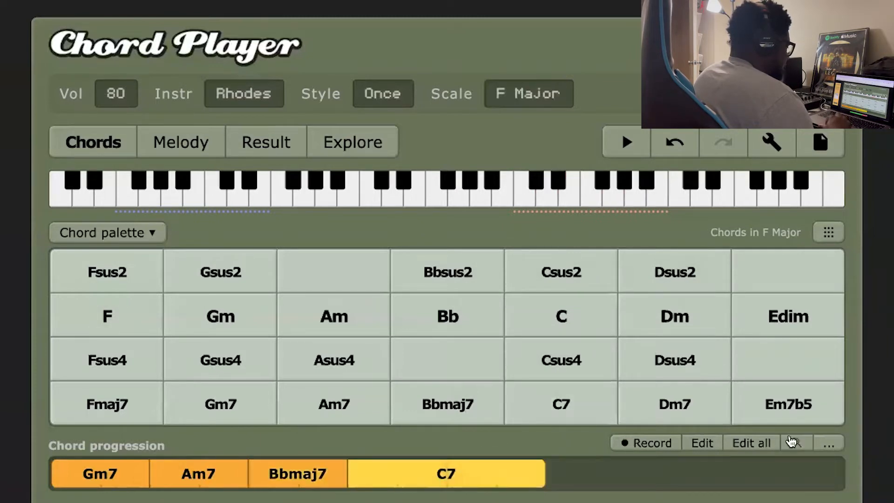
click(701, 444)
click(746, 378)
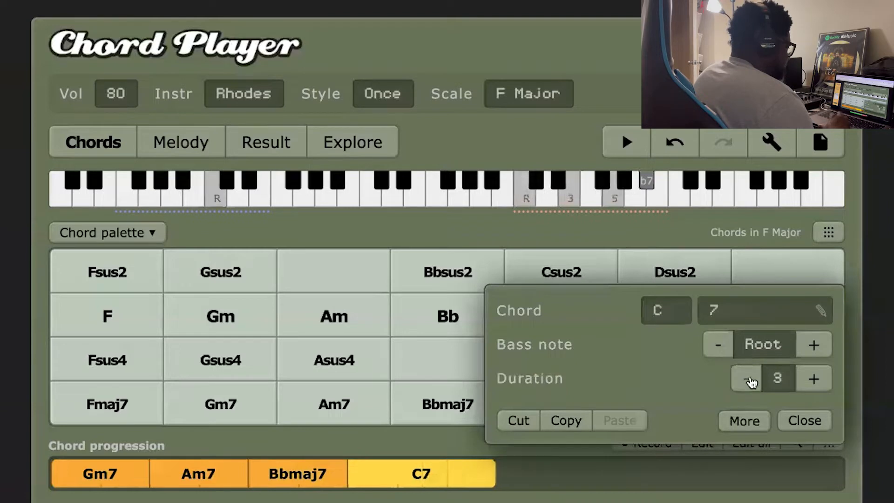
click(749, 379)
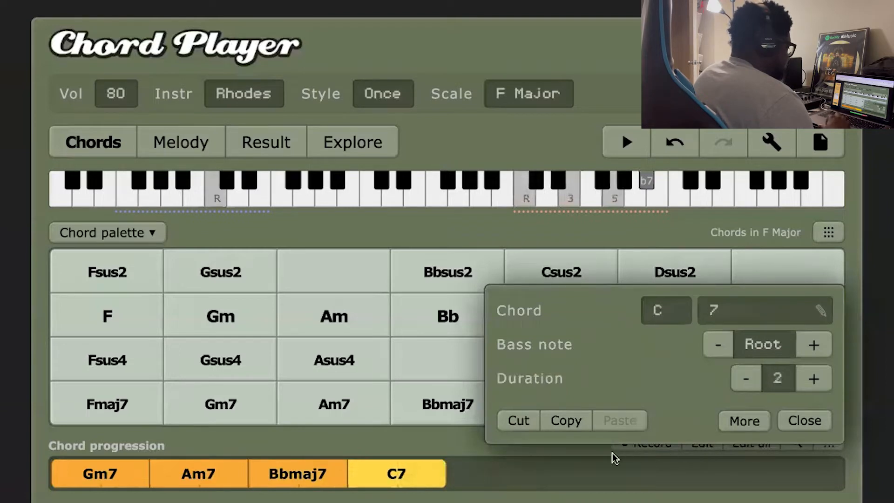
click(598, 468)
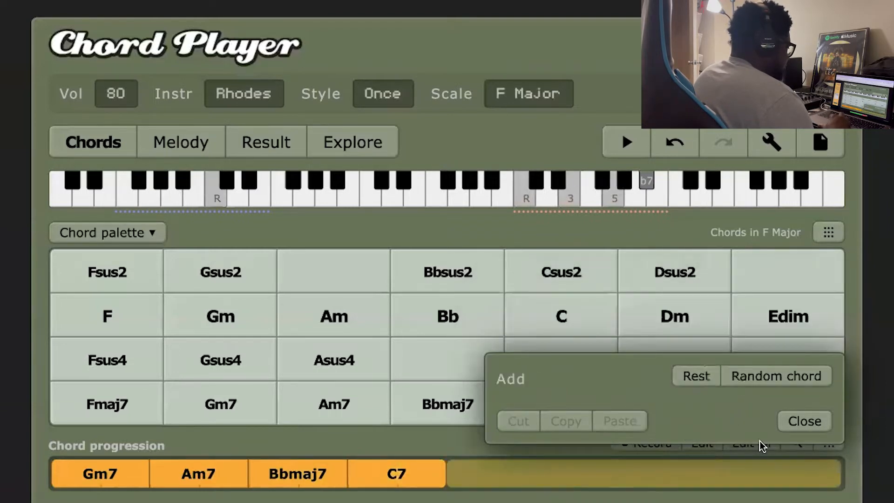
click(796, 421)
Add a second Gm7 chord after C7 in the progression and set its duration to 2
click(225, 408)
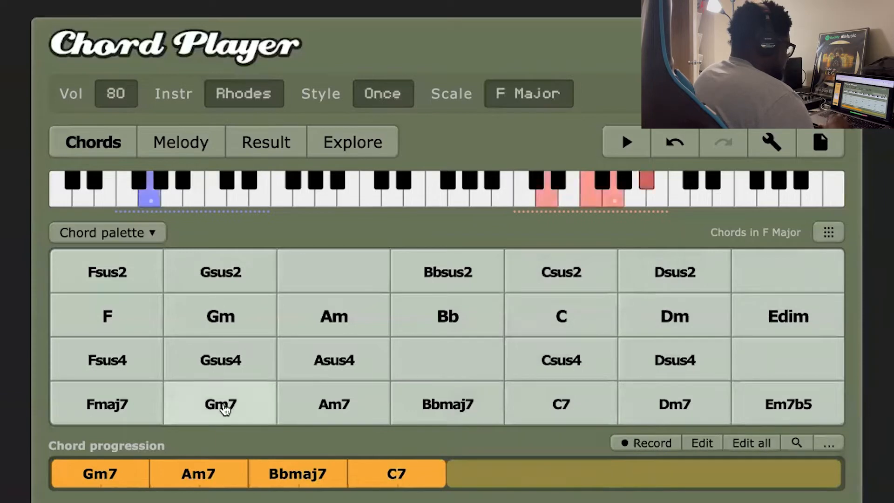
drag(225, 408, 540, 471)
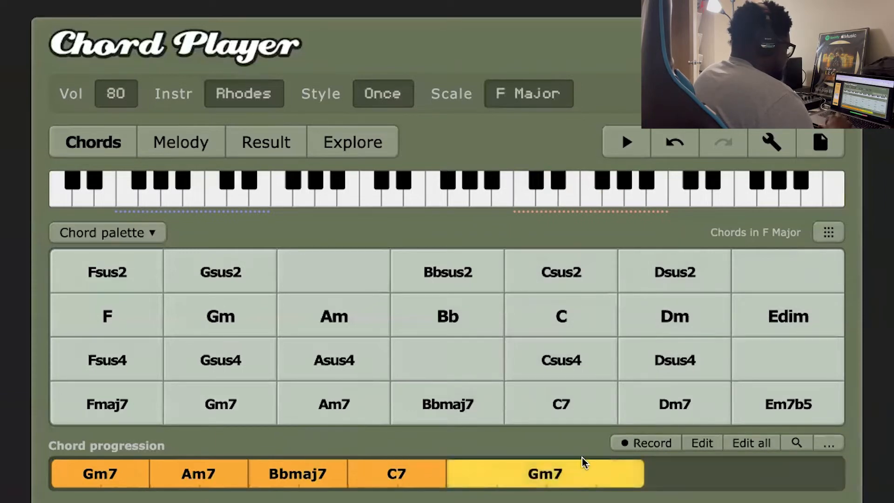
click(702, 444)
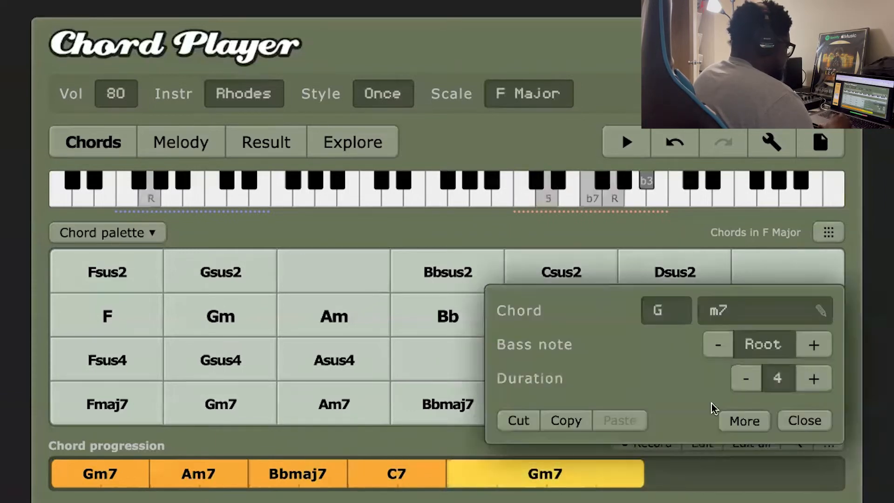
click(747, 379)
click(747, 378)
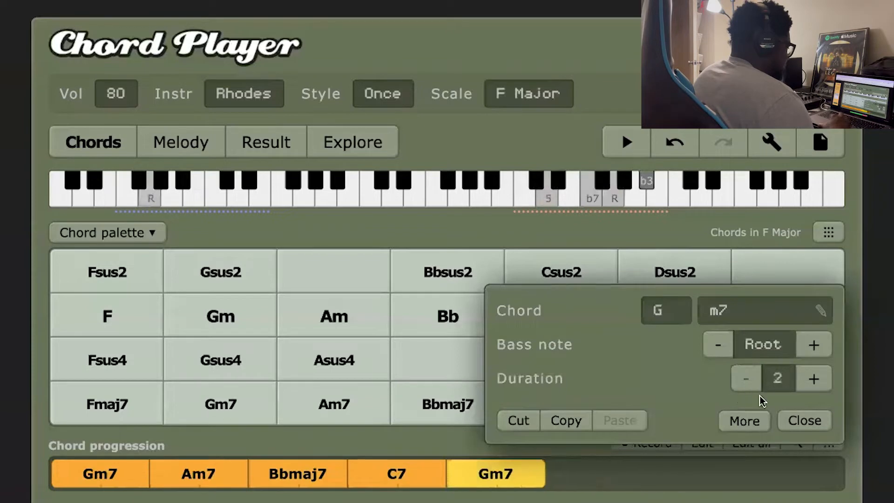
click(800, 421)
Add a second Am7 chord as the sixth chord of the progression and set its duration to 2
drag(331, 413, 577, 471)
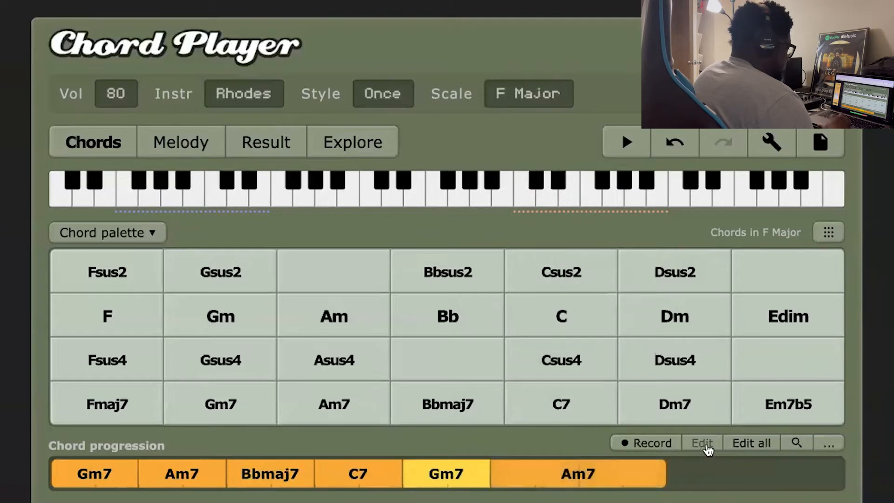
click(827, 444)
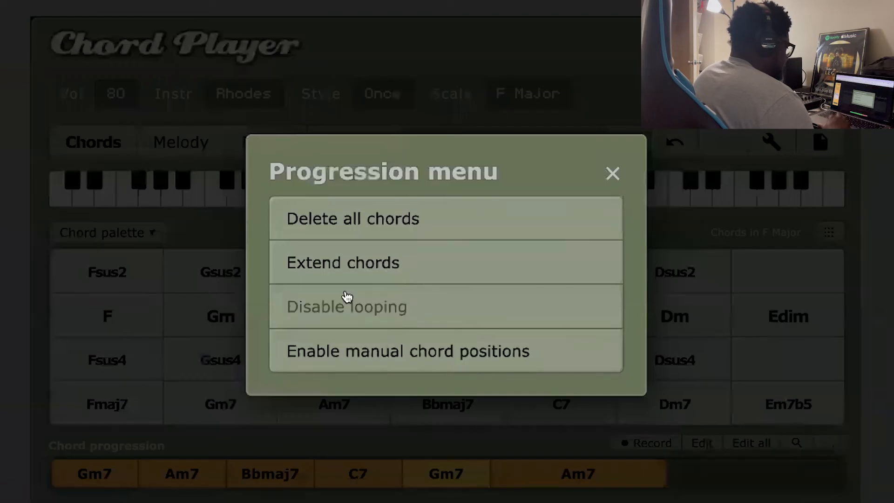
click(613, 174)
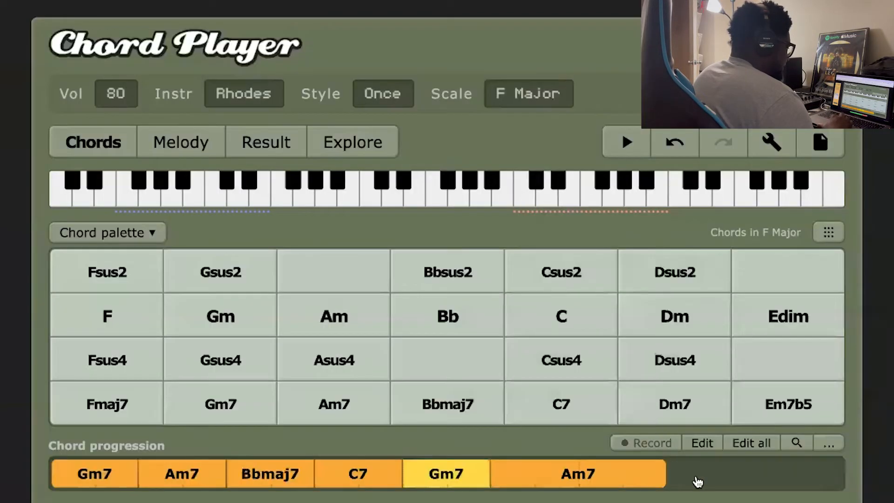
click(701, 443)
click(752, 378)
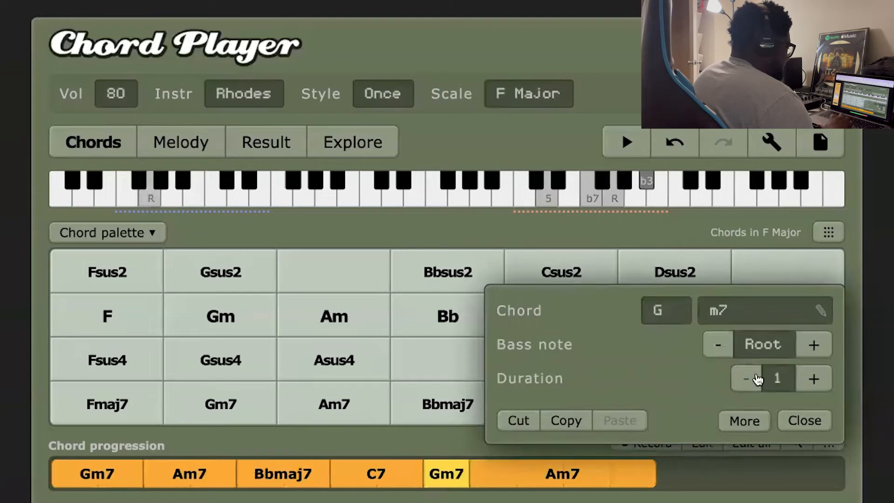
click(810, 379)
click(637, 480)
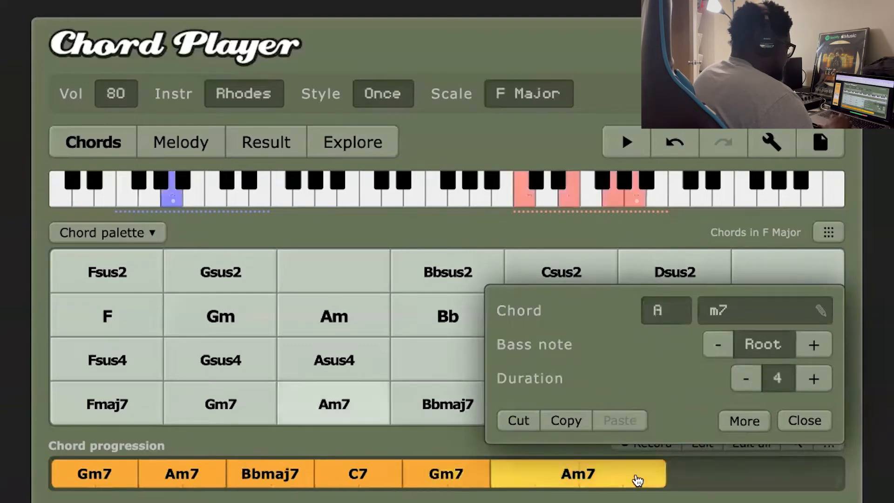
click(747, 378)
click(746, 379)
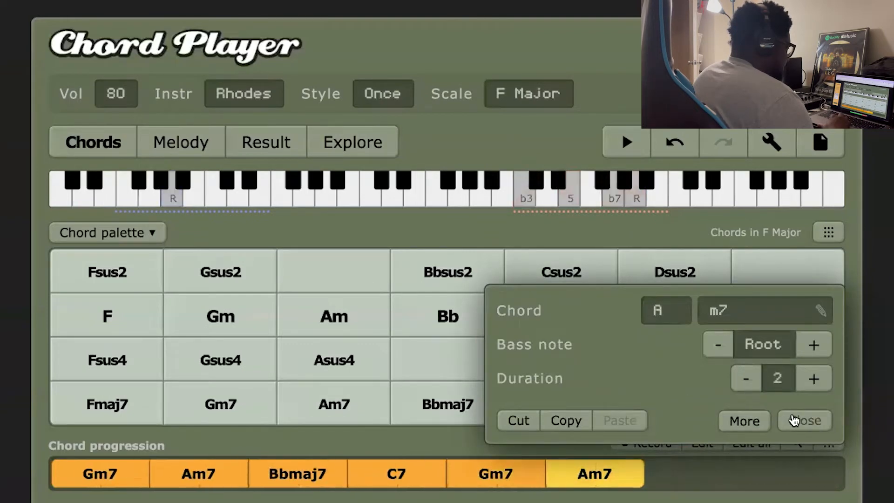
click(794, 419)
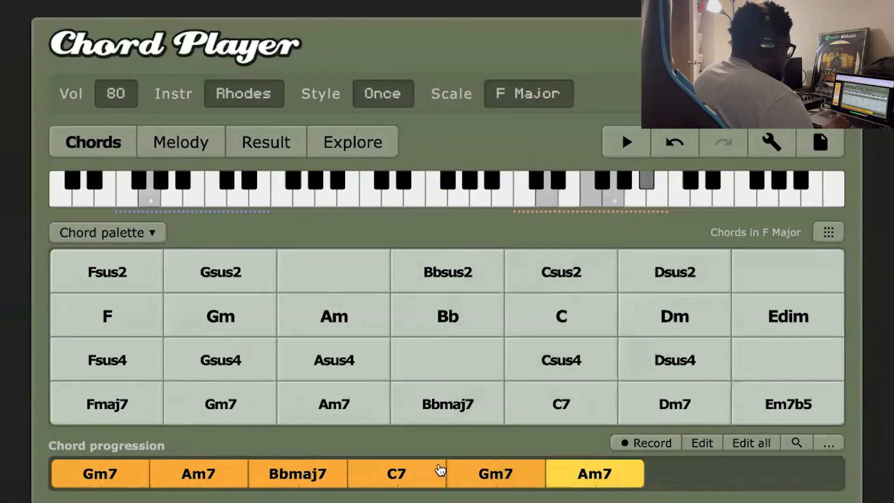
Add a second Bbmaj7 chord as the seventh chord of the progression and set its duration to 2
click(440, 412)
click(566, 419)
drag(594, 427, 694, 472)
click(631, 475)
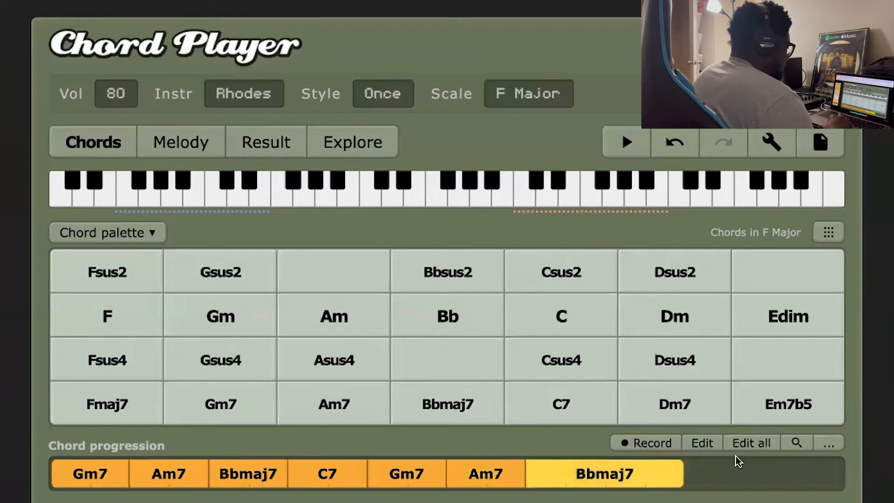
click(702, 443)
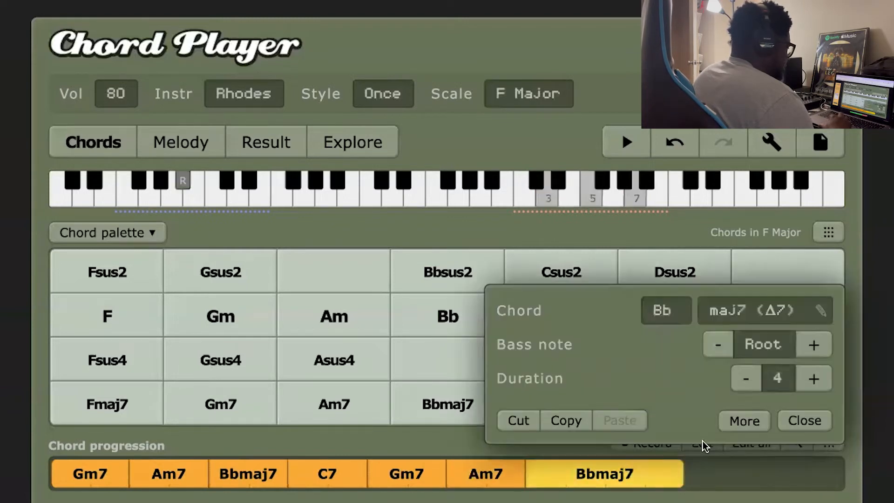
click(749, 381)
click(751, 381)
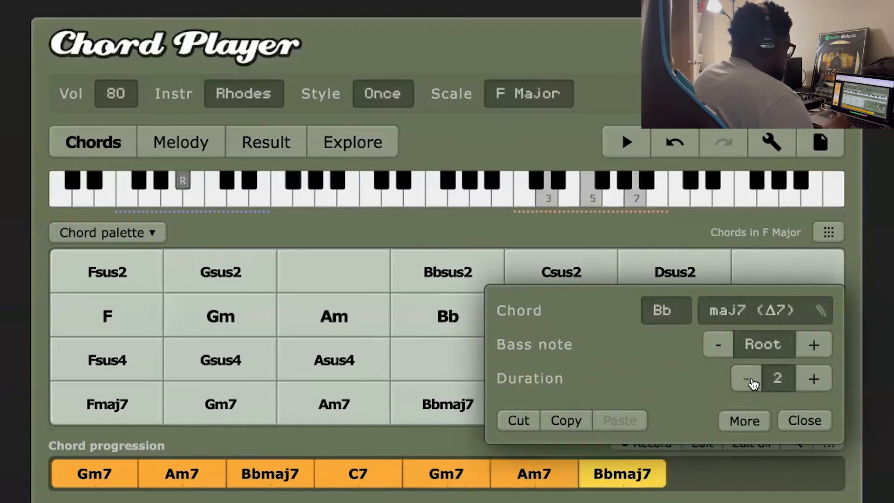
click(793, 424)
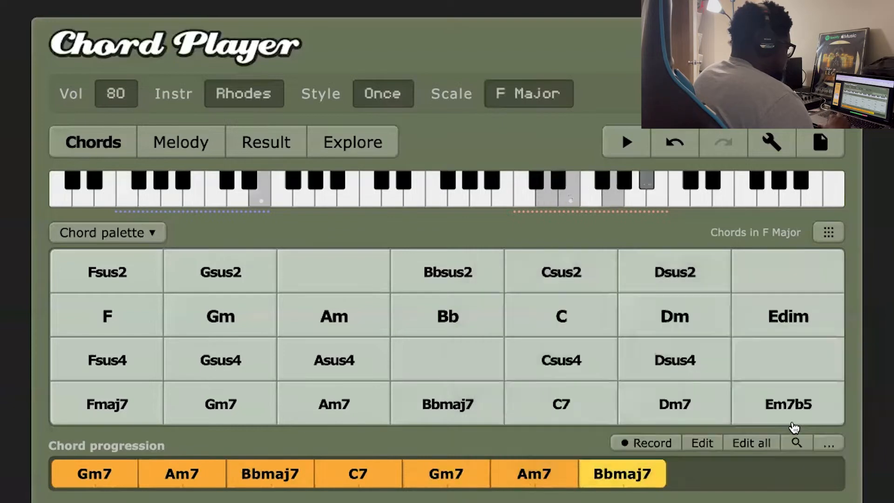
Add the Em7b5 chord at the end of the progression and set its duration to 2
drag(795, 410, 734, 479)
click(465, 473)
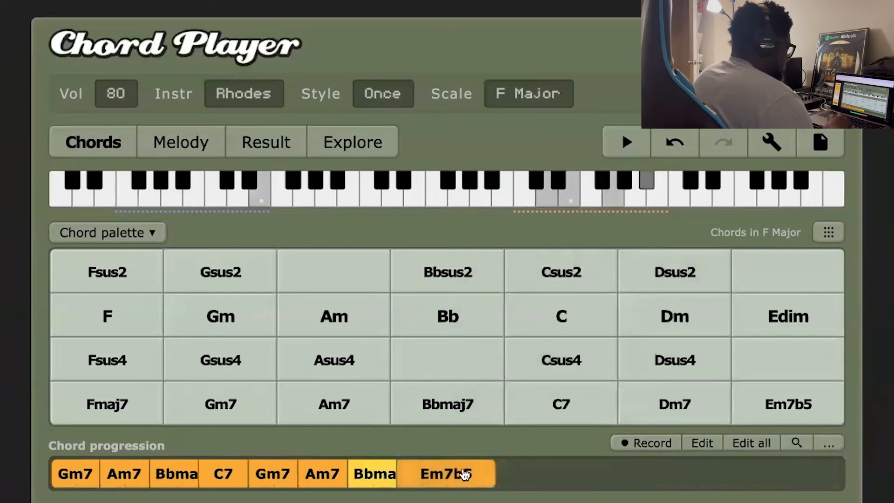
click(699, 442)
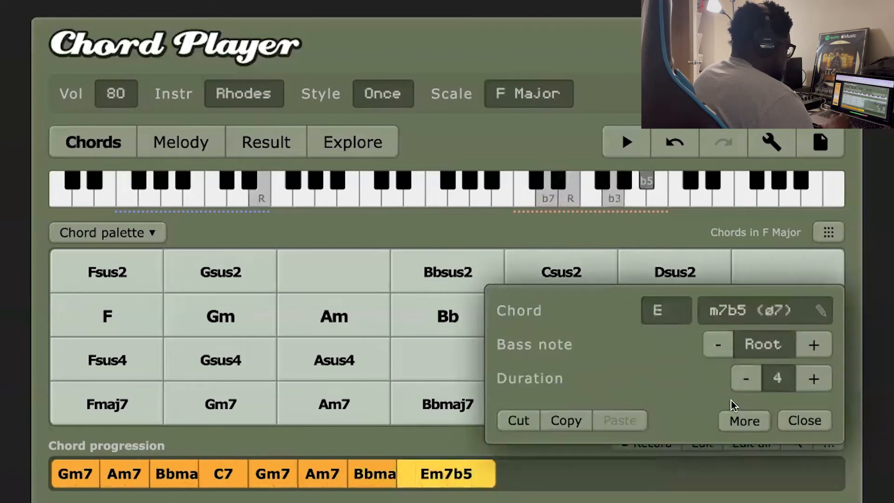
click(747, 385)
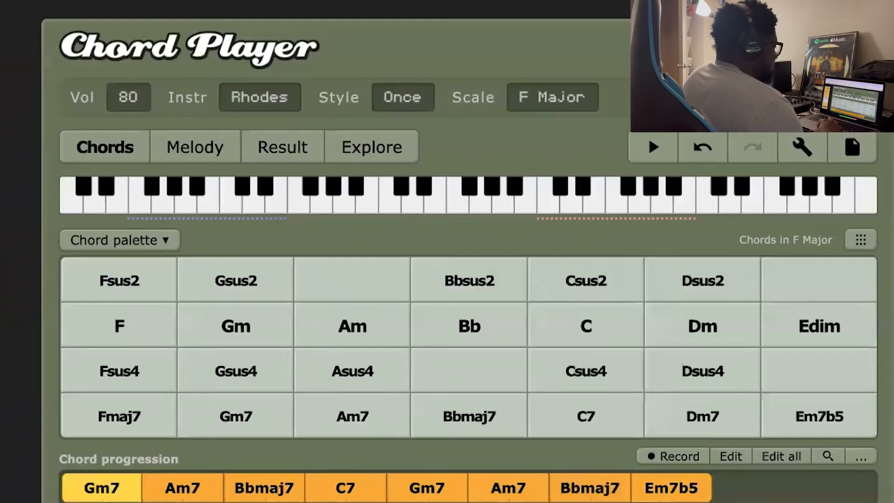
Export the finished chord progression as a MIDI file
click(855, 149)
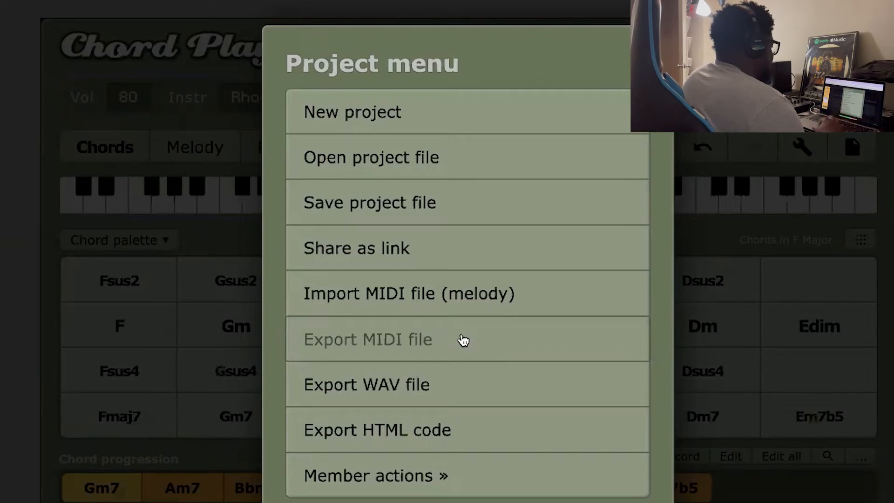
click(464, 340)
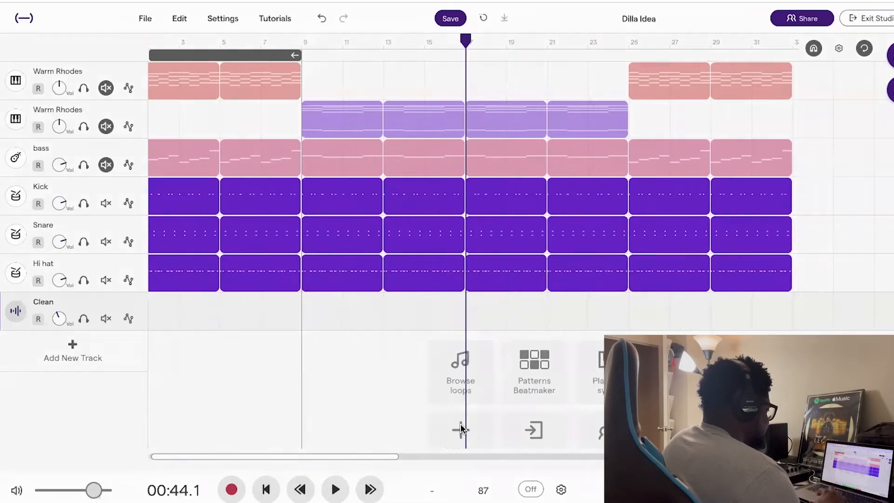
Switch to the Dilla Idea project in Soundtrap and import the exported MIDI file as a new track
click(460, 428)
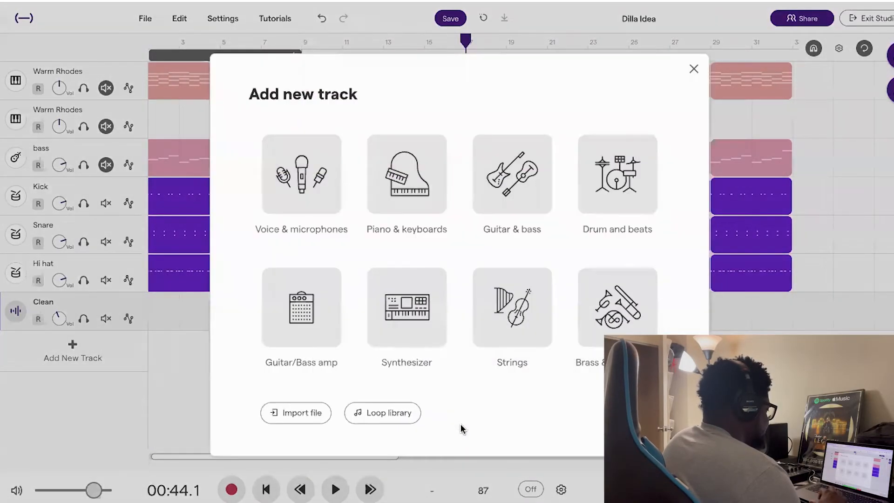
click(310, 413)
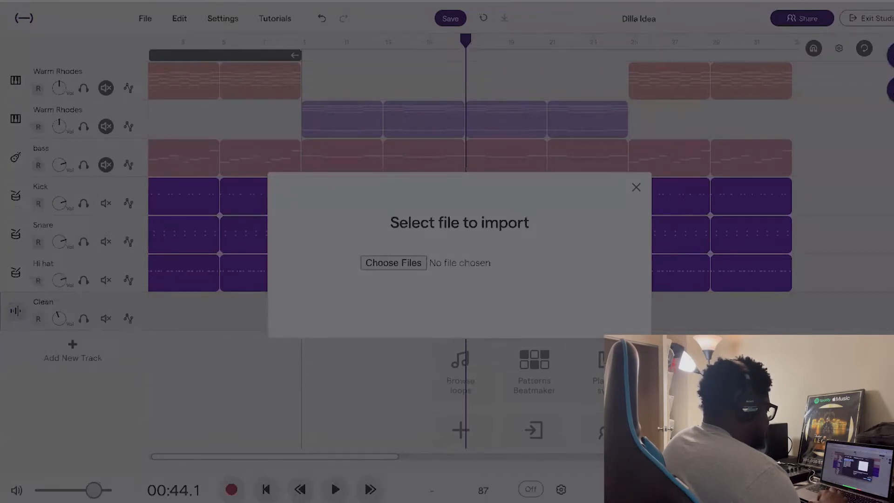
key(Return)
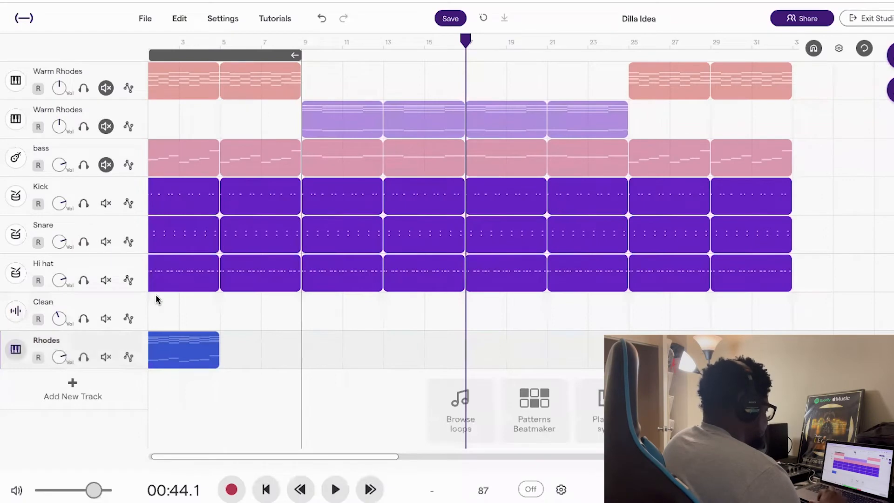
Shorten the loop region to bars 1 to 5 so it spans the imported Rhodes clip
click(83, 357)
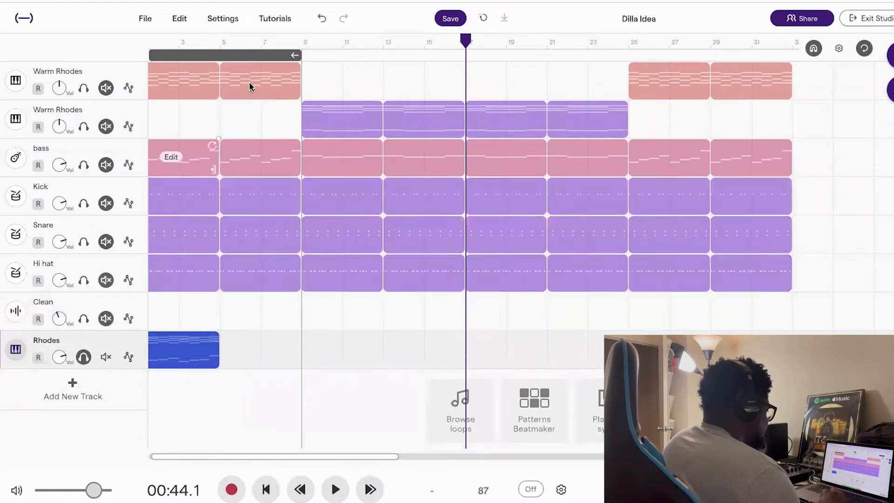
drag(295, 52, 215, 61)
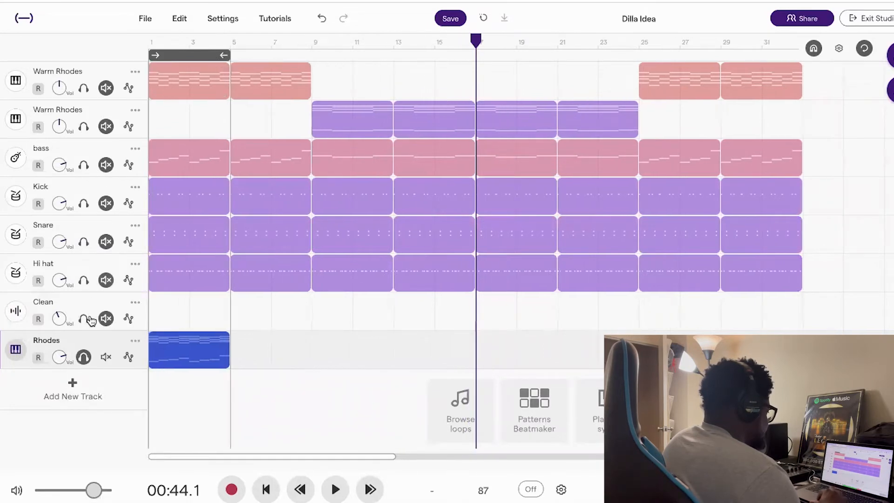
click(85, 358)
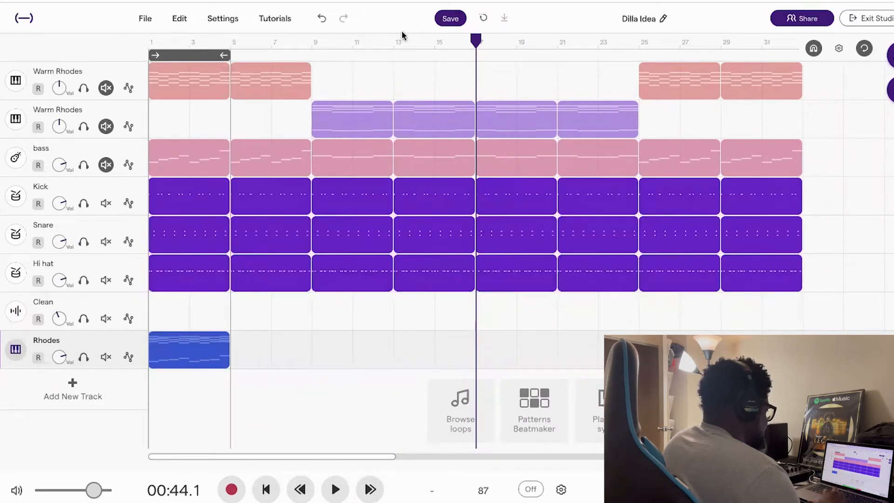
Play the looped section to hear the Rhodes chords with the drums, and return the playhead to the beginning
key(space)
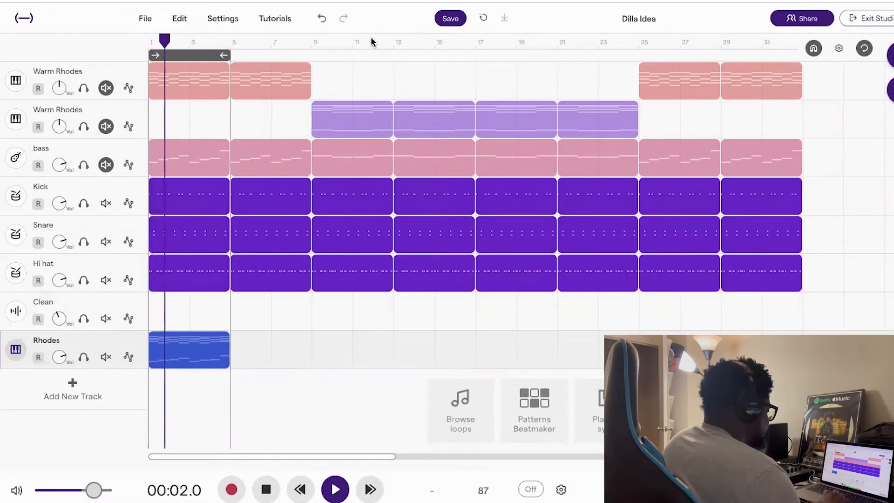
key(space)
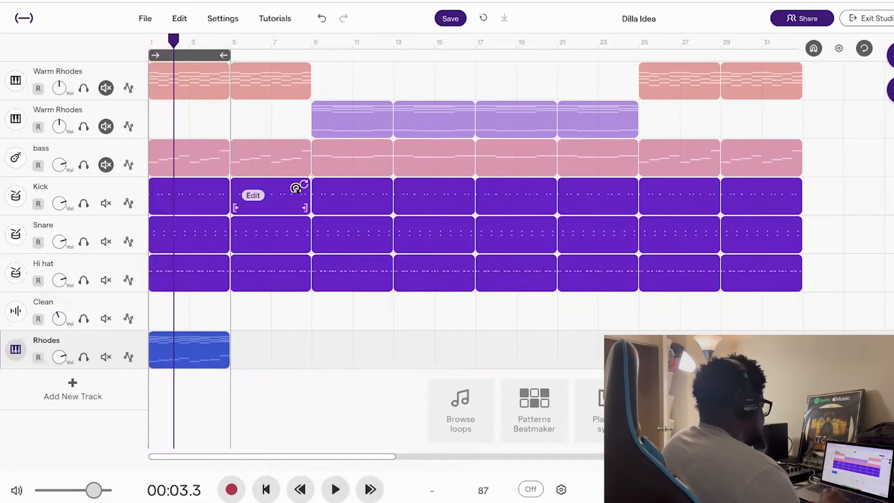
click(179, 45)
key(Return)
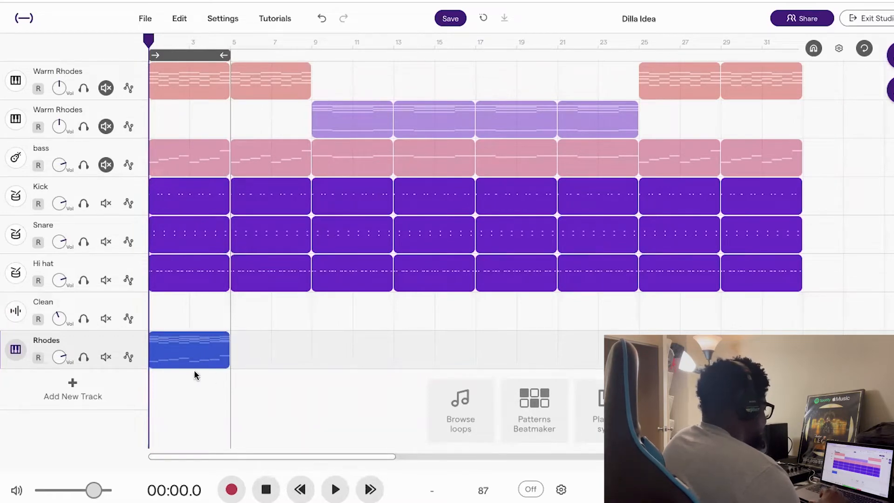
Add a new Grand Piano track below the Rhodes track
click(75, 385)
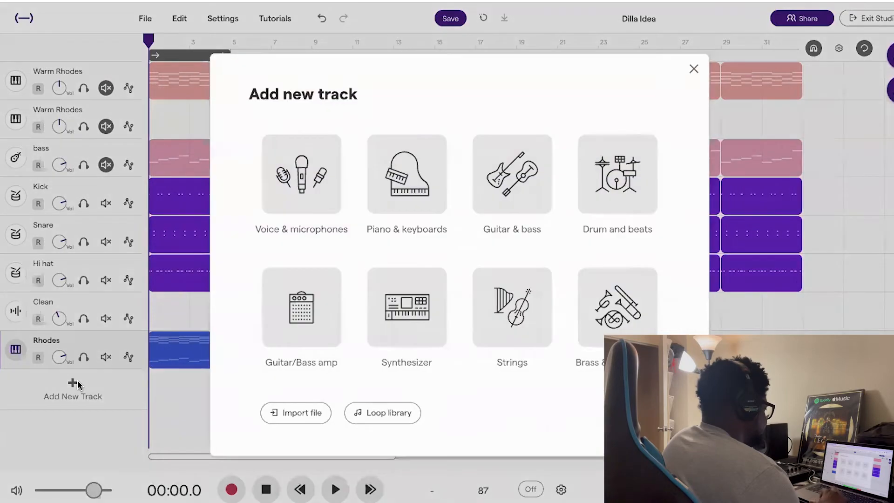
click(425, 182)
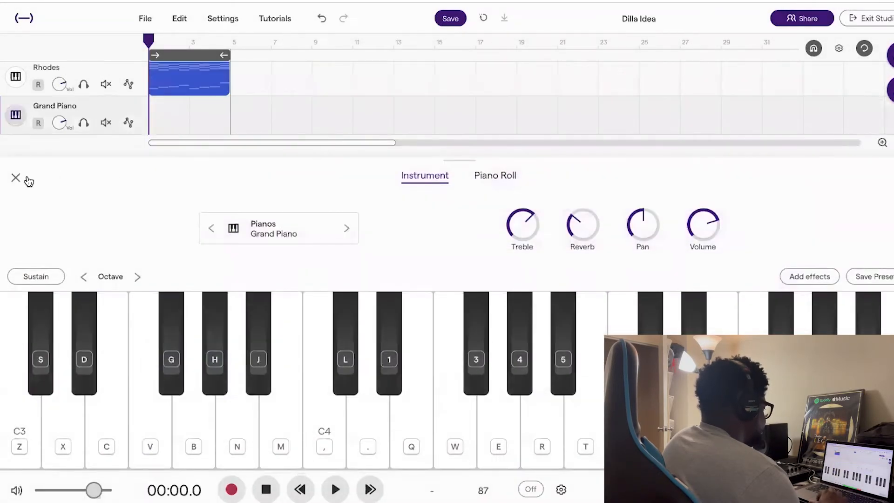
click(16, 179)
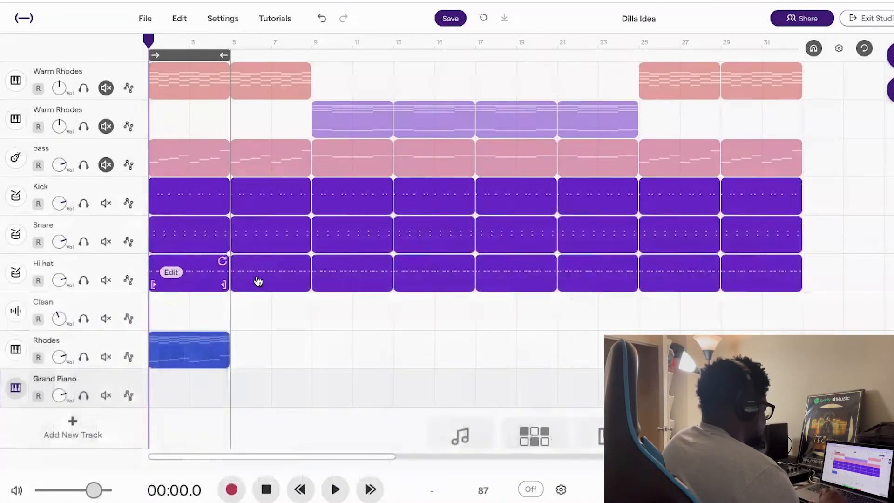
Duplicate the Rhodes chord clip onto the Grand Piano track, aligned at bar 1
click(193, 354)
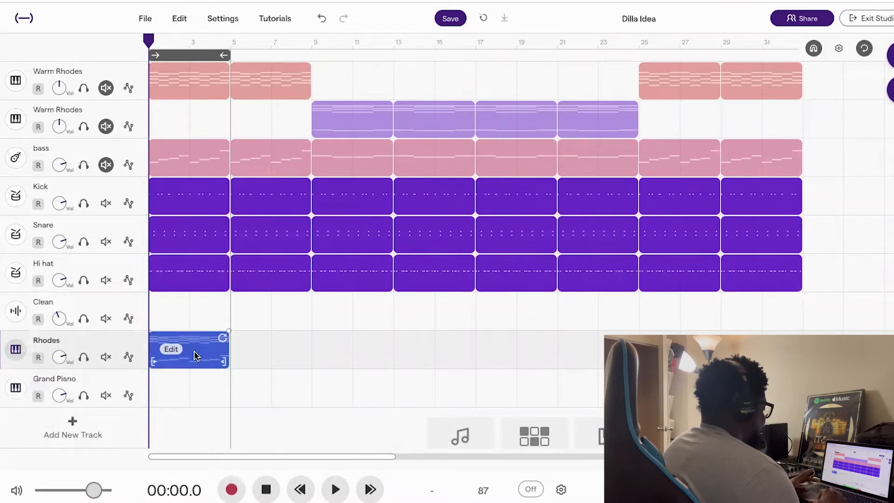
drag(194, 356, 195, 385)
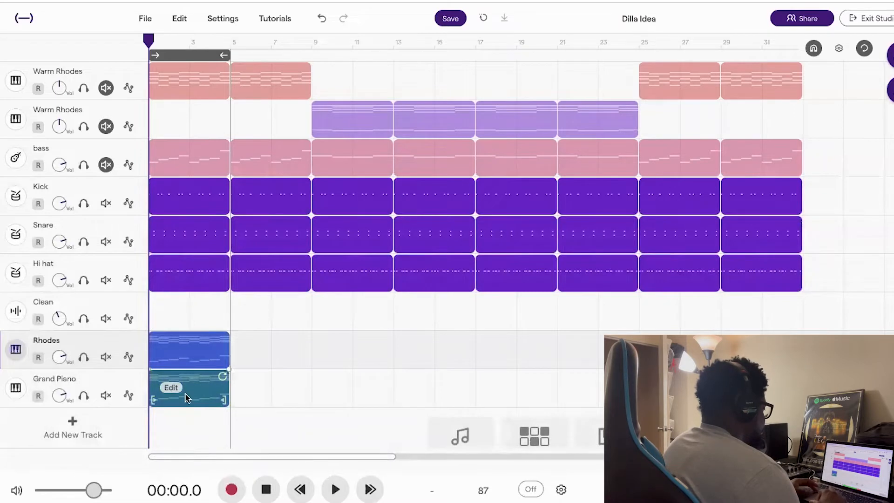
click(182, 365)
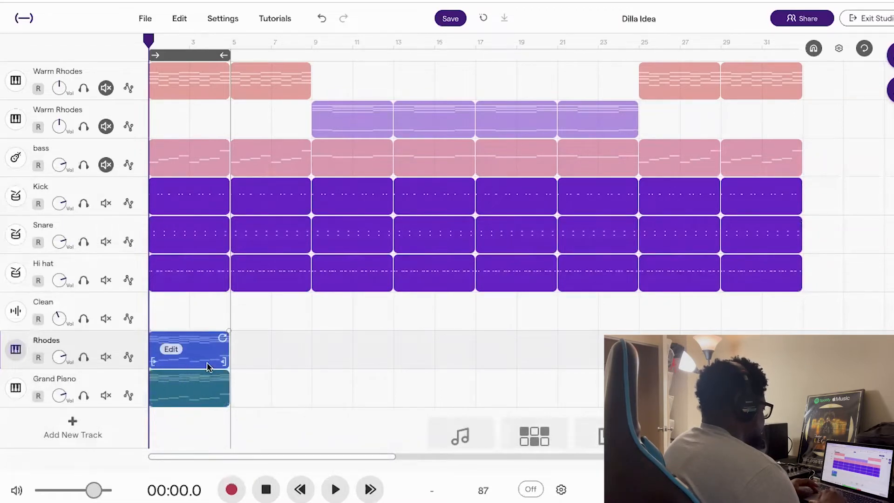
click(202, 387)
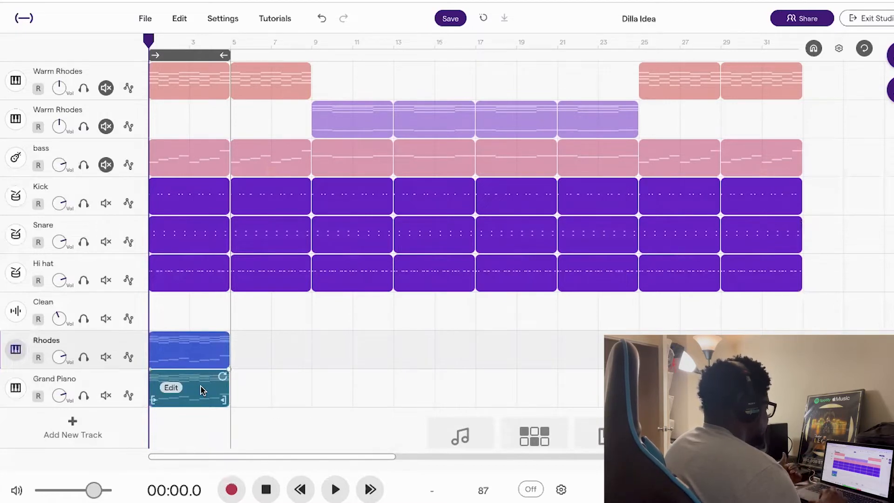
Delete all upper chord notes from the copied clip on the Grand Piano track, keeping only the low bass line
right_click(174, 394)
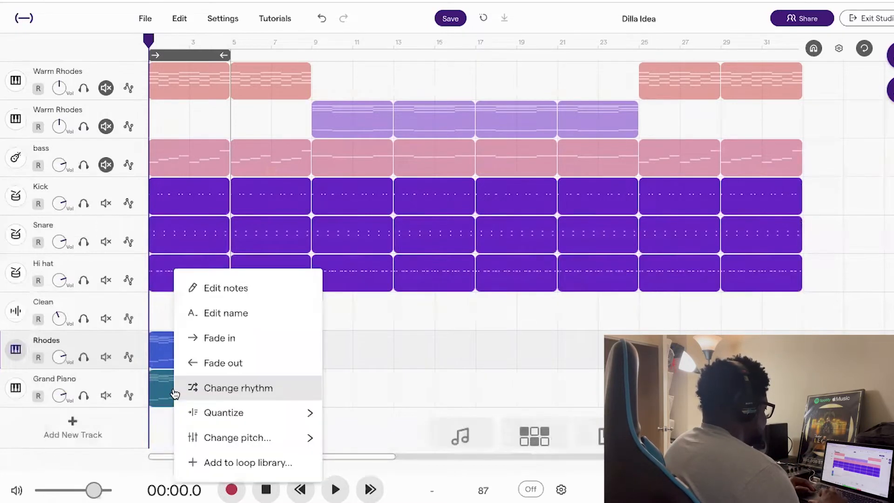
click(225, 288)
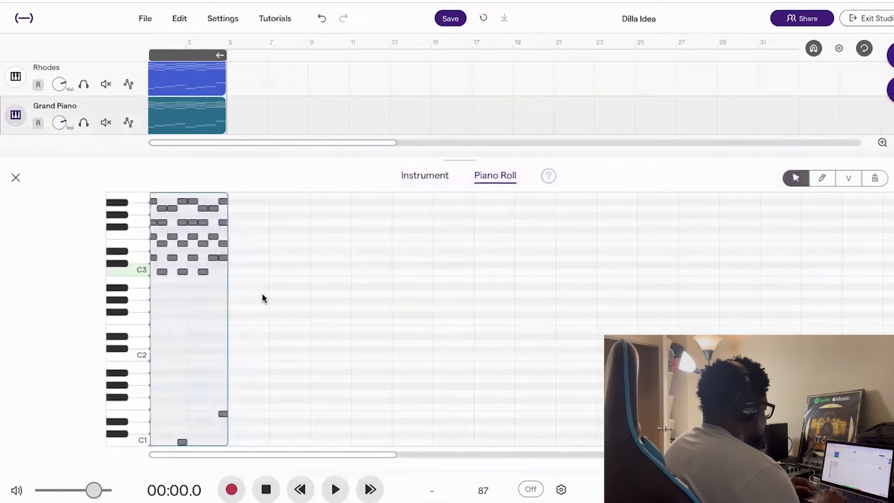
click(186, 228)
drag(158, 191, 214, 214)
drag(228, 273, 152, 338)
key(Delete)
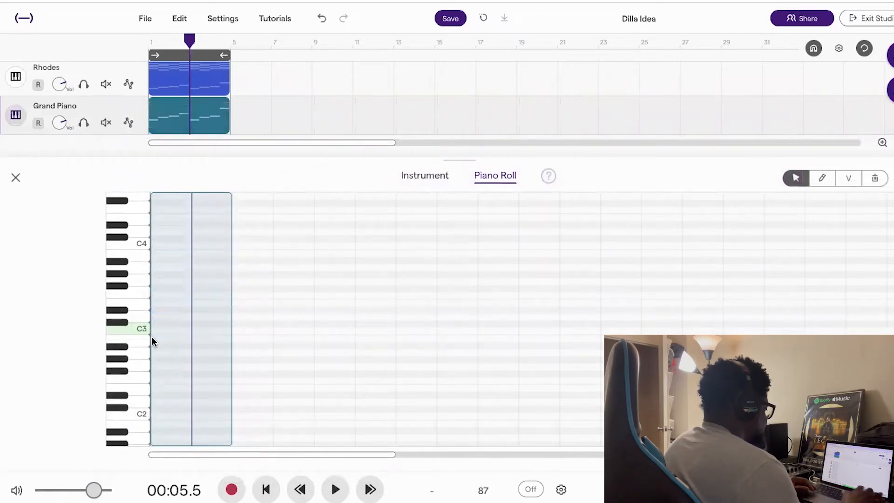
click(14, 183)
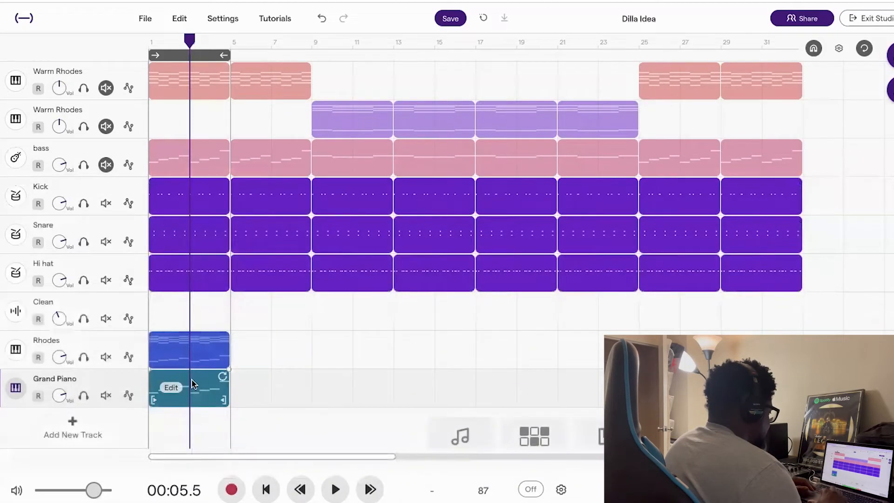
Open the Grand Piano track's instrument presets and try the Bright Pick electric bass
click(15, 391)
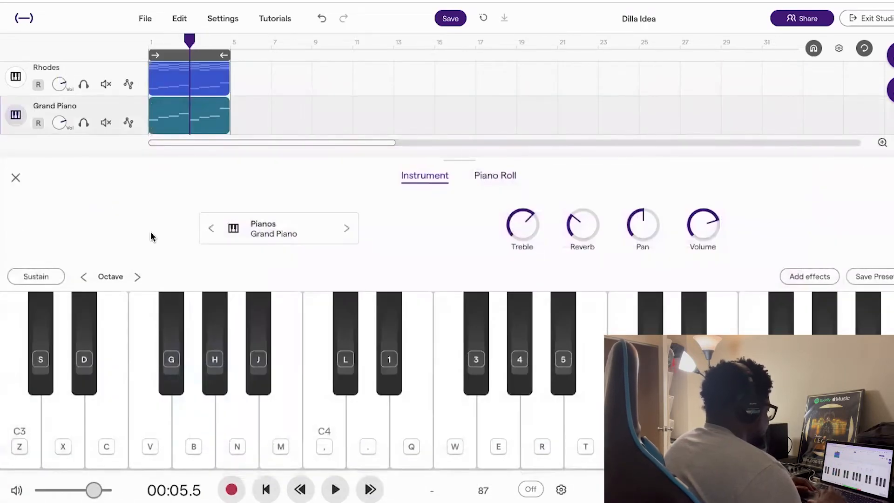
click(16, 178)
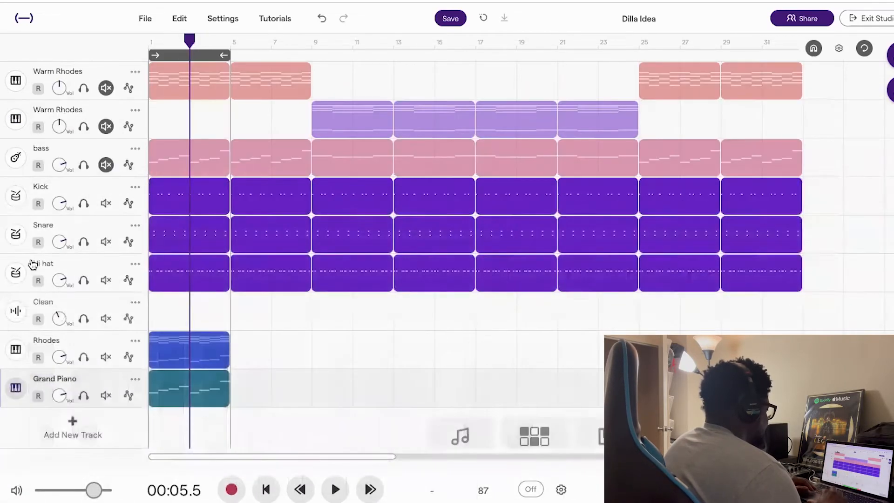
click(16, 390)
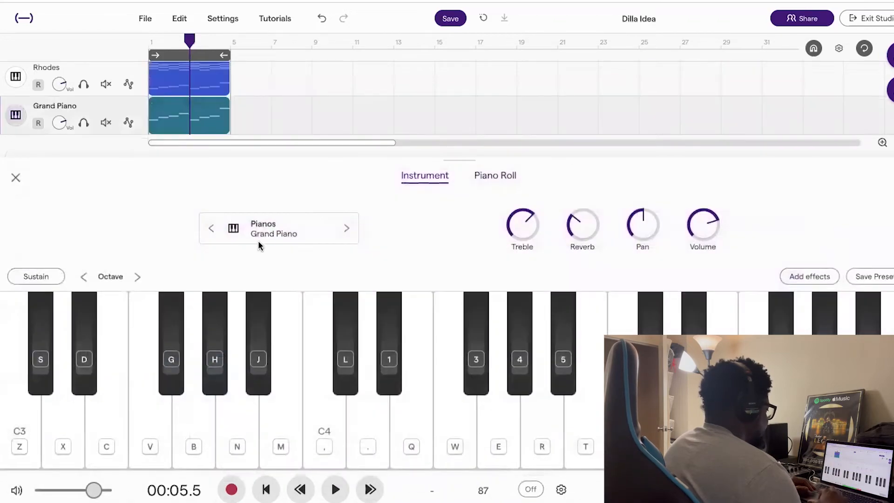
click(268, 235)
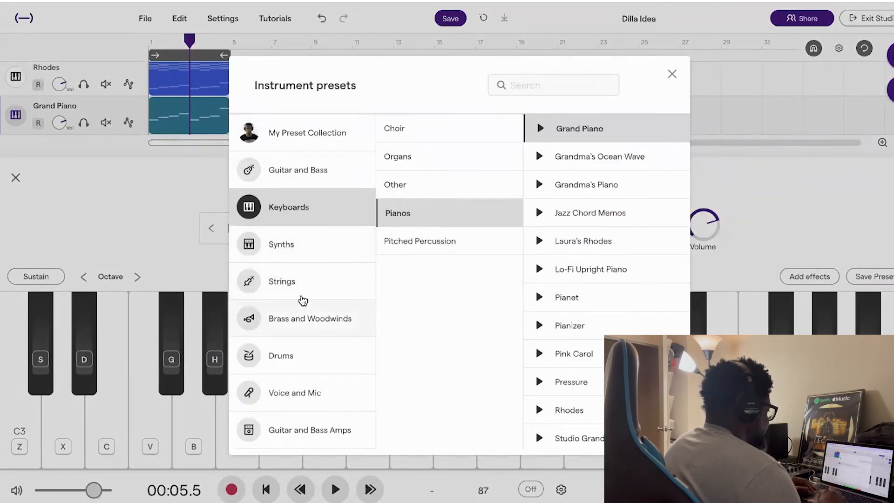
click(318, 173)
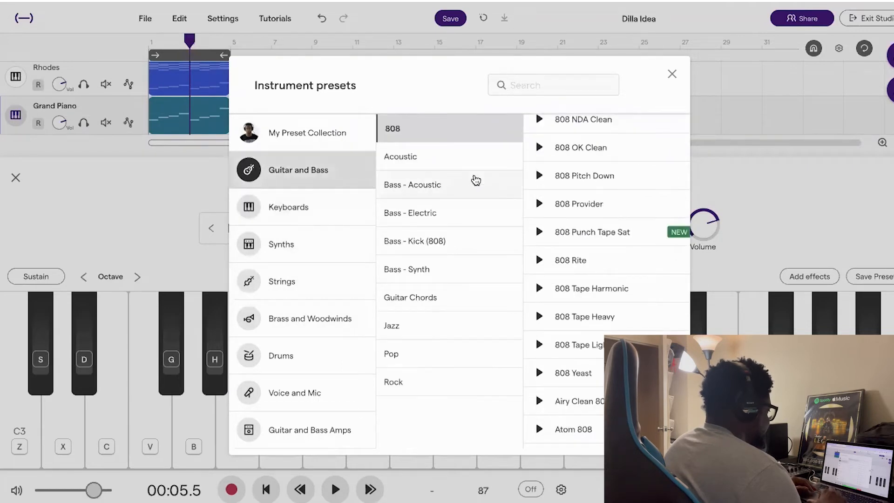
click(463, 168)
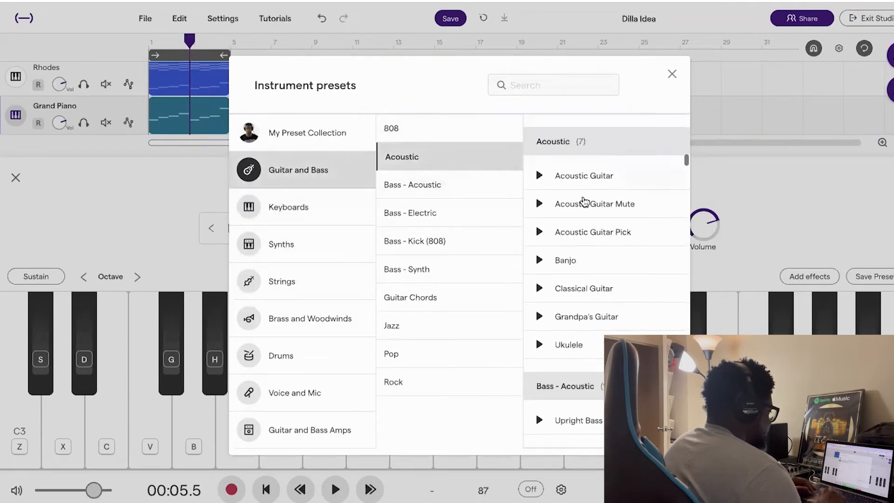
scroll(594, 243, up, 2)
scroll(595, 243, down, 4)
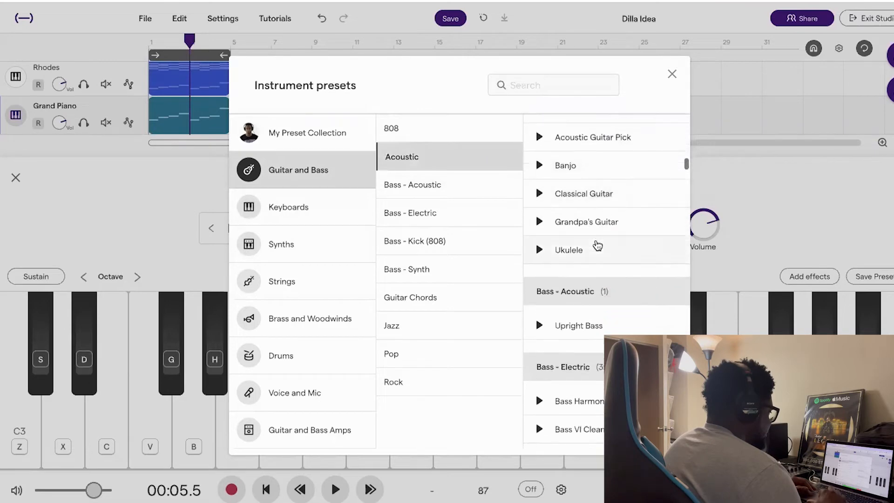
scroll(597, 246, down, 2)
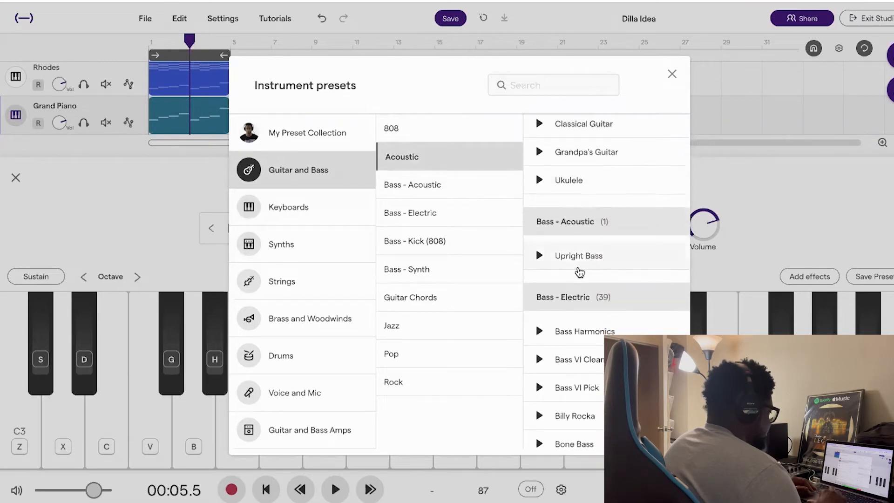
scroll(580, 272, down, 4)
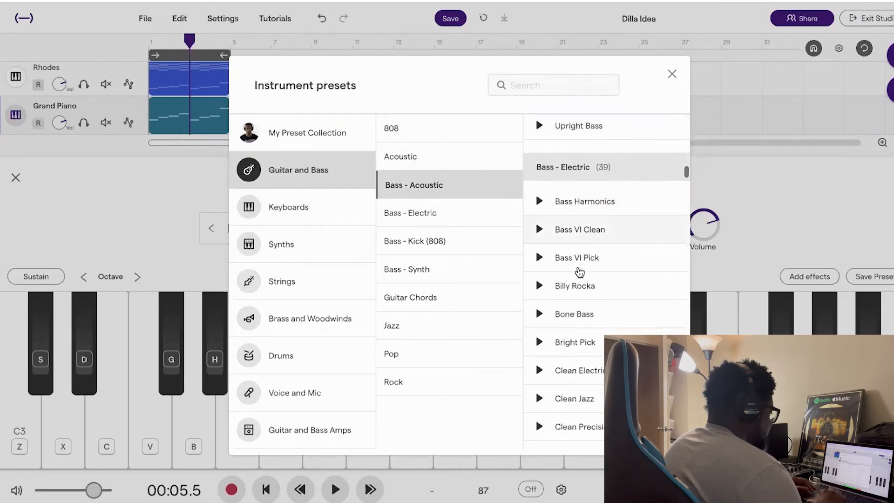
scroll(580, 272, down, 3)
click(580, 272)
scroll(580, 272, down, 1)
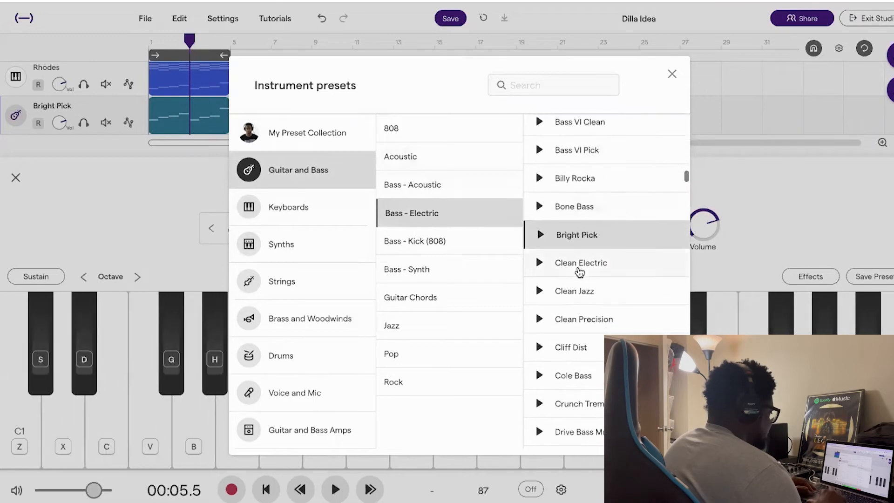
Set the bass-line track's instrument to the Lo-Fi Bass preset from the electric basses
scroll(579, 270, down, 4)
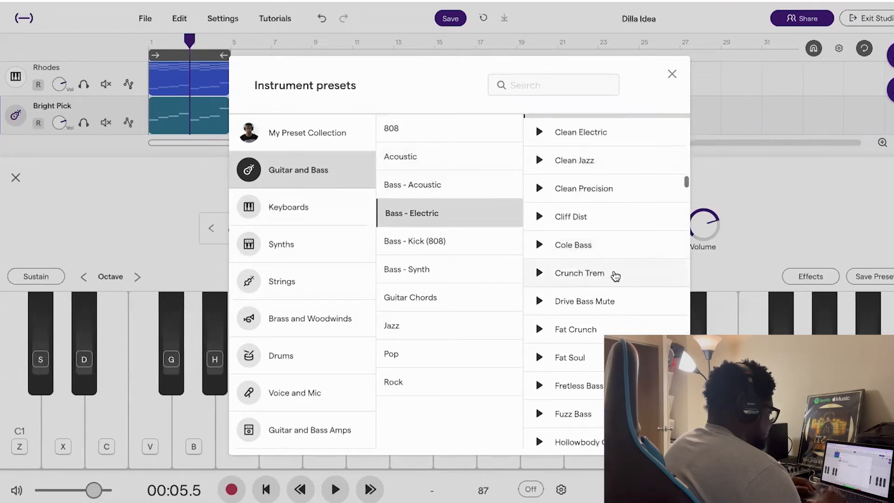
scroll(614, 274, down, 5)
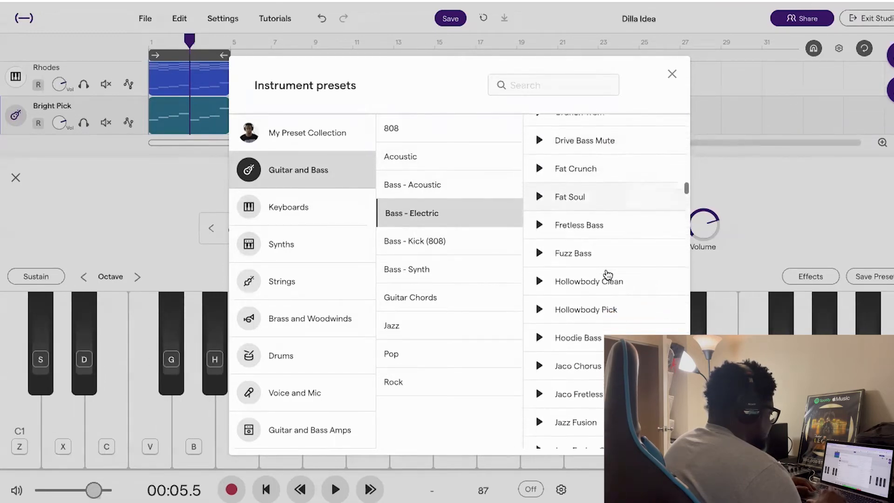
scroll(608, 275, down, 7)
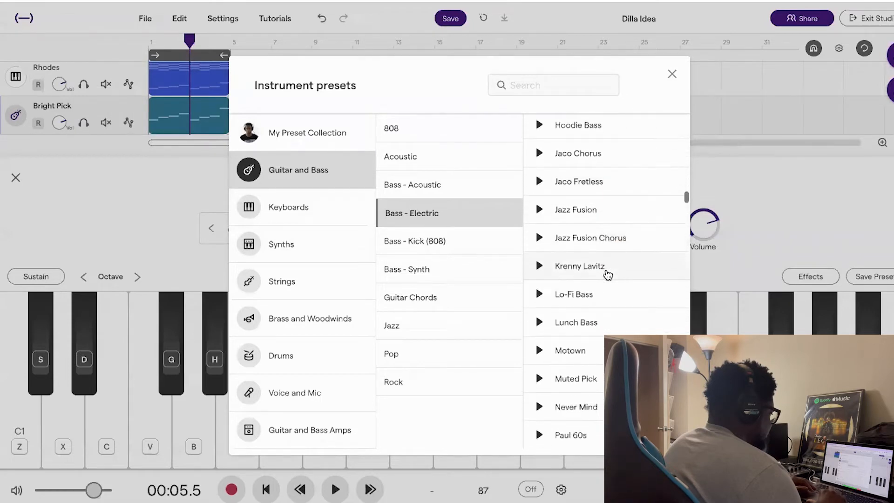
click(593, 295)
scroll(592, 294, down, 1)
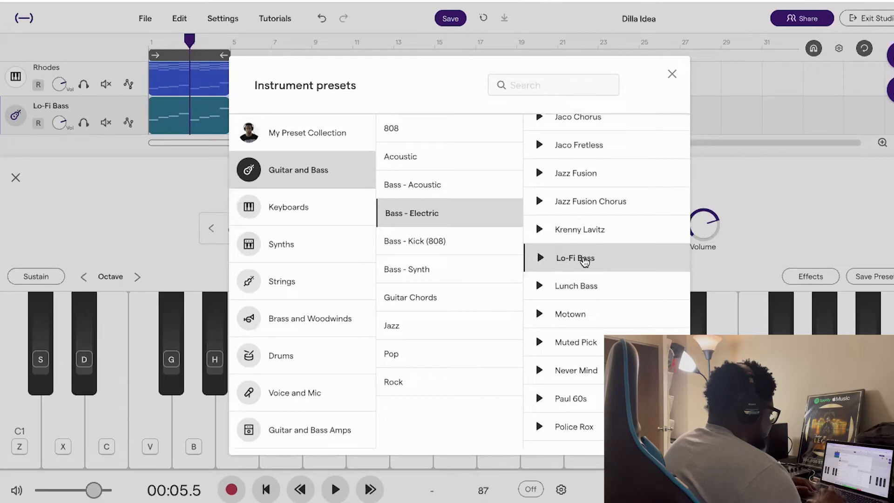
click(585, 261)
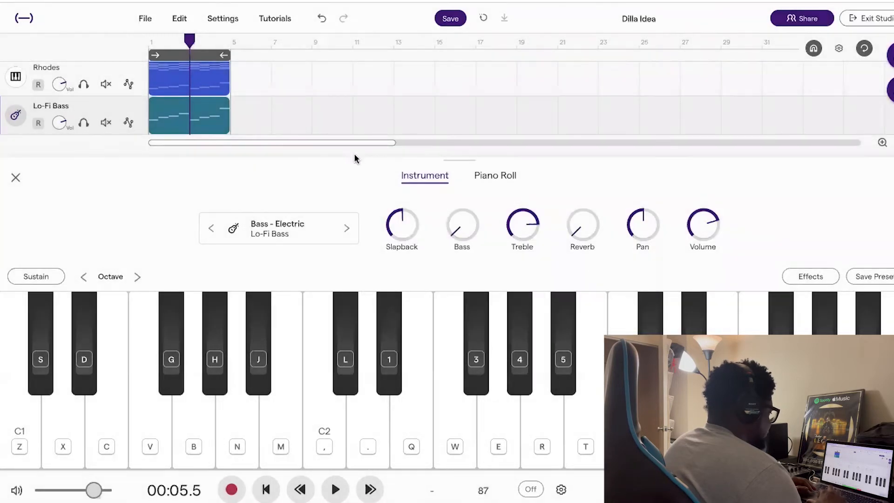
click(15, 176)
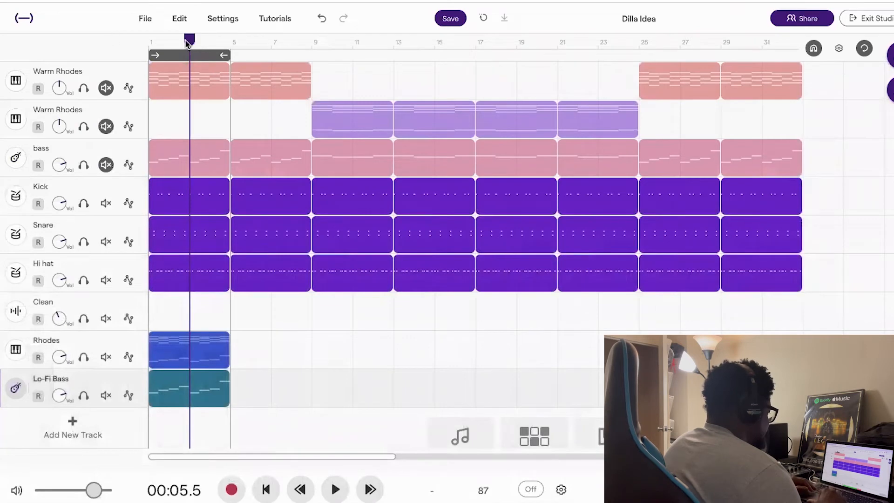
Solo the Lo-Fi Bass, Kick, Snare and Hi hat tracks and play the four-bar loop from bar 1
drag(189, 43, 149, 43)
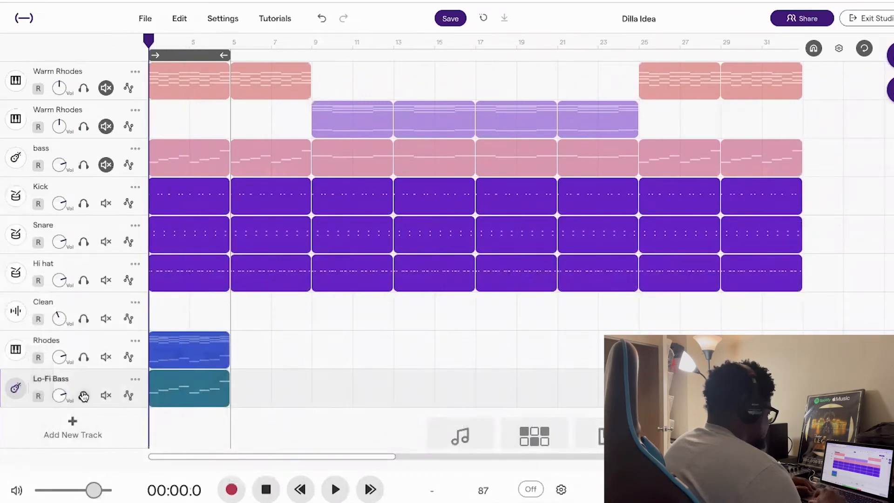
click(84, 395)
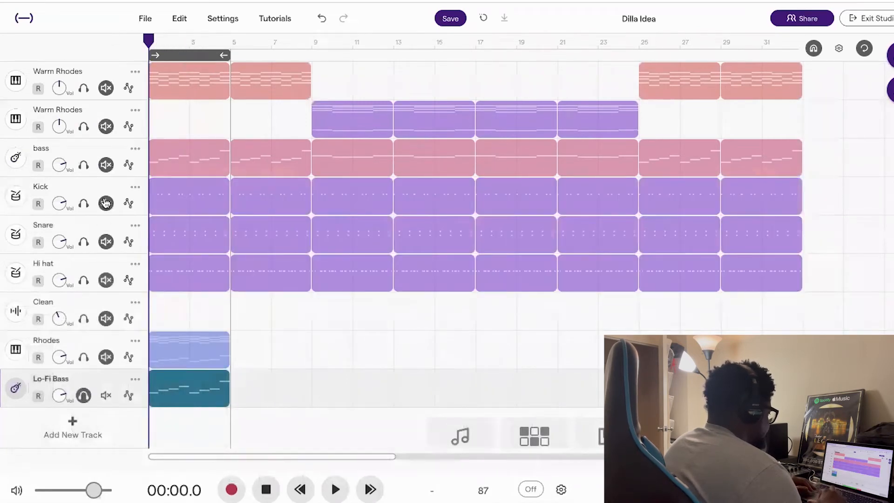
click(93, 212)
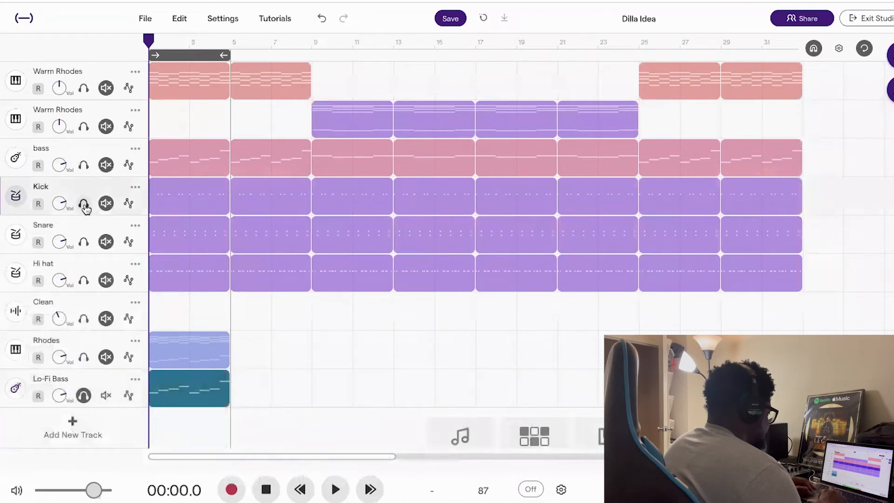
click(83, 203)
click(83, 241)
click(83, 280)
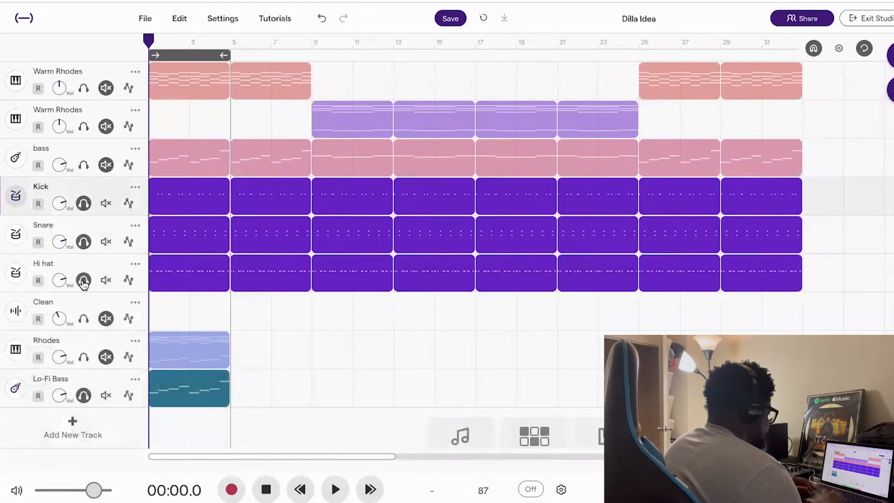
key(space)
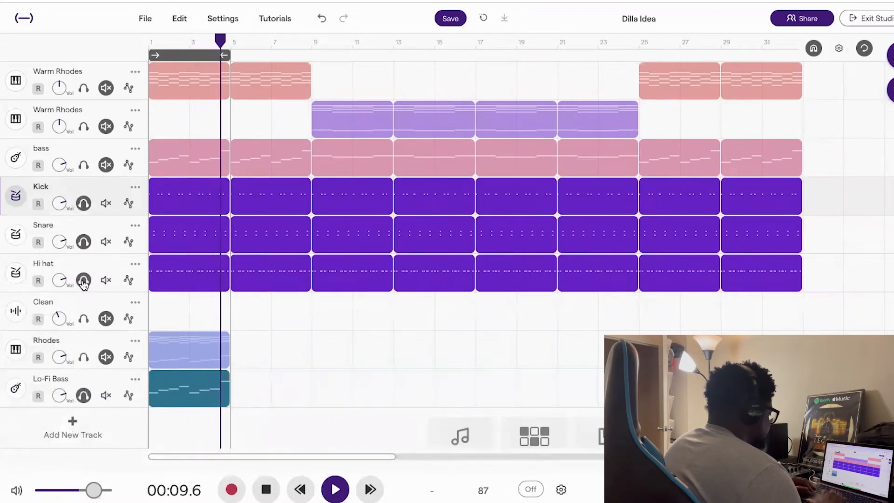
key(space)
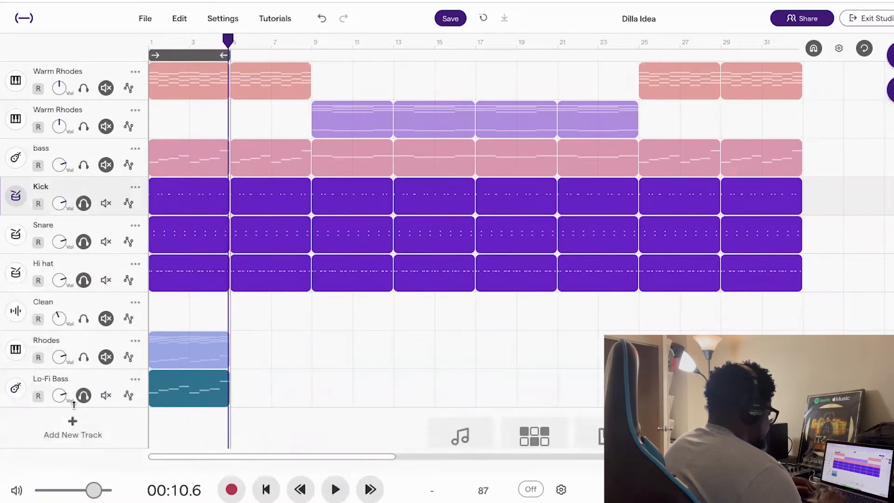
Unsolo the Lo-Fi Bass track, return the playhead to bar 1, and delete the Rhodes and Lo-Fi Bass tracks
click(82, 395)
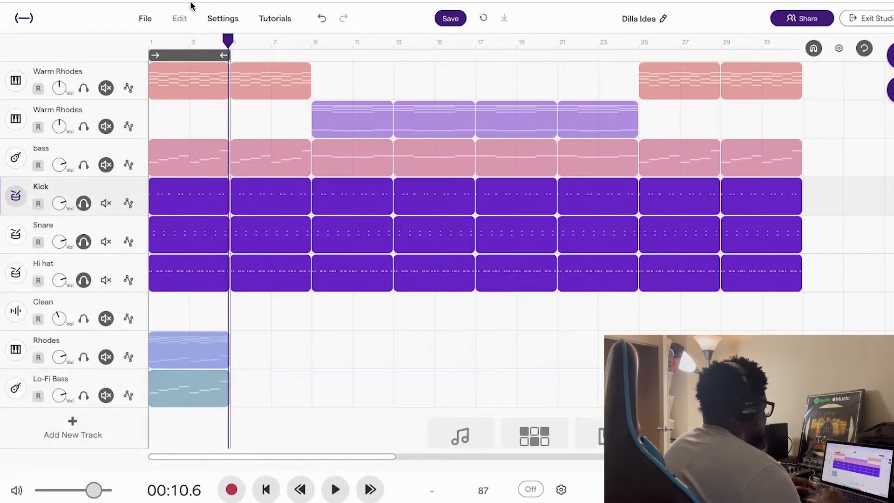
drag(228, 39, 193, 38)
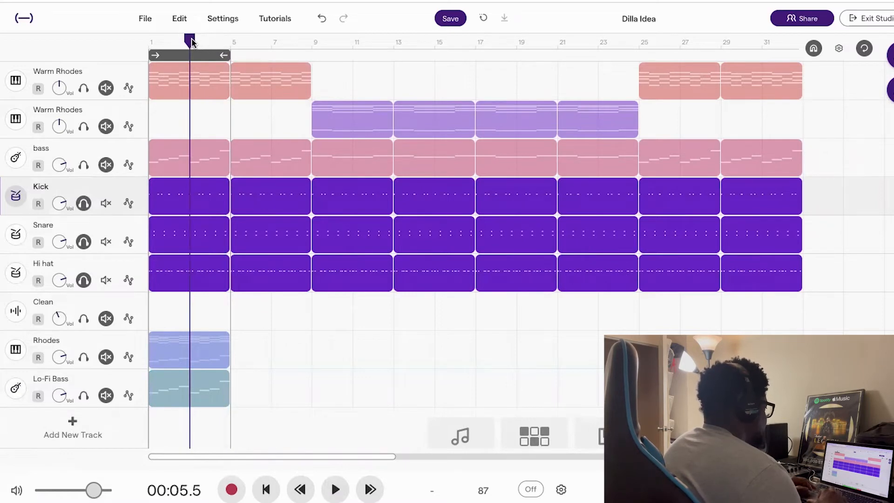
click(154, 43)
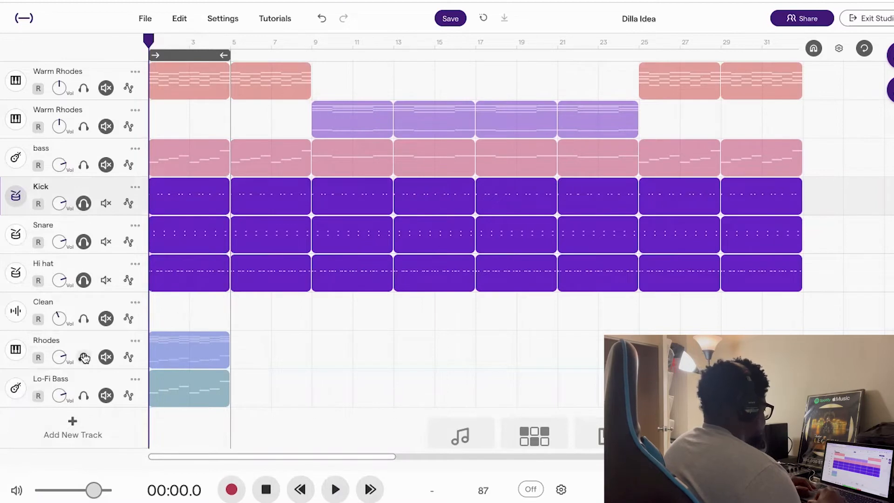
click(135, 341)
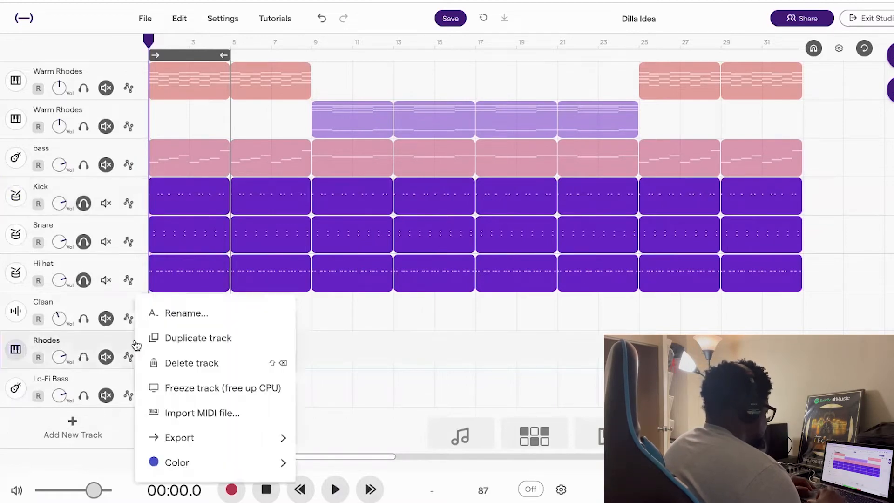
click(186, 365)
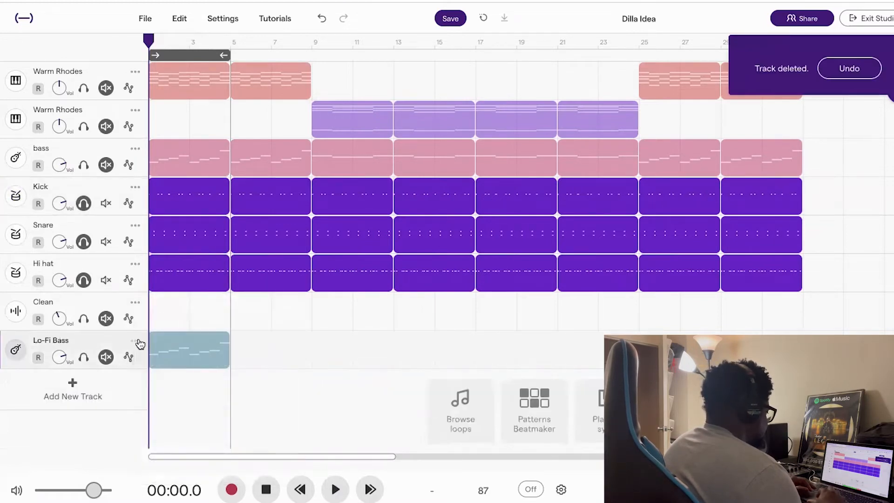
click(138, 342)
click(185, 367)
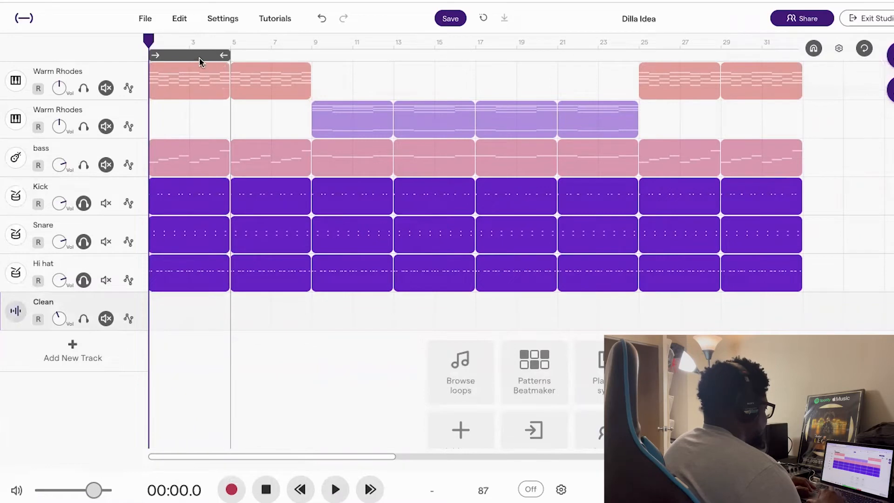
Move the loop region to start at bar 9 and play it with the second Warm Rhodes track also soloed
drag(201, 60, 354, 59)
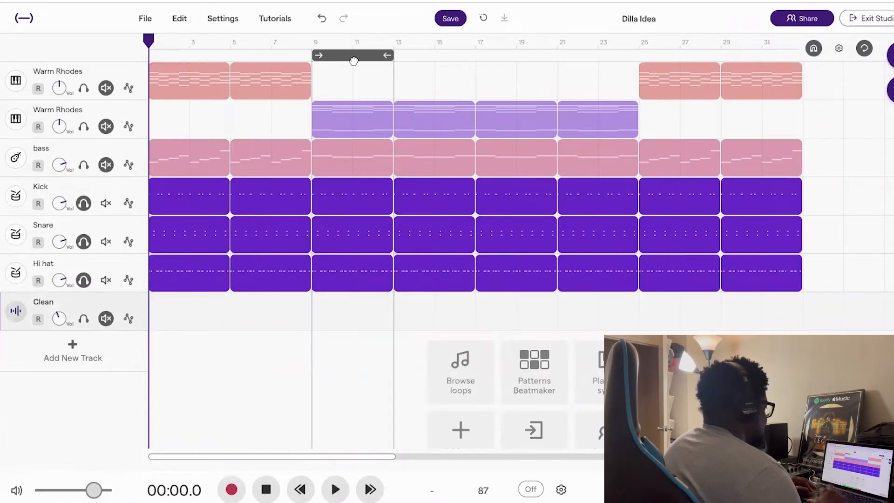
click(83, 127)
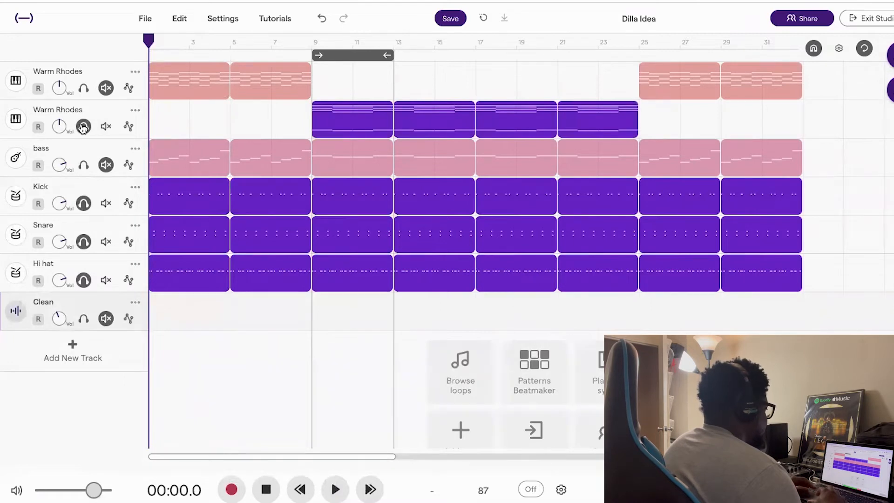
key(space)
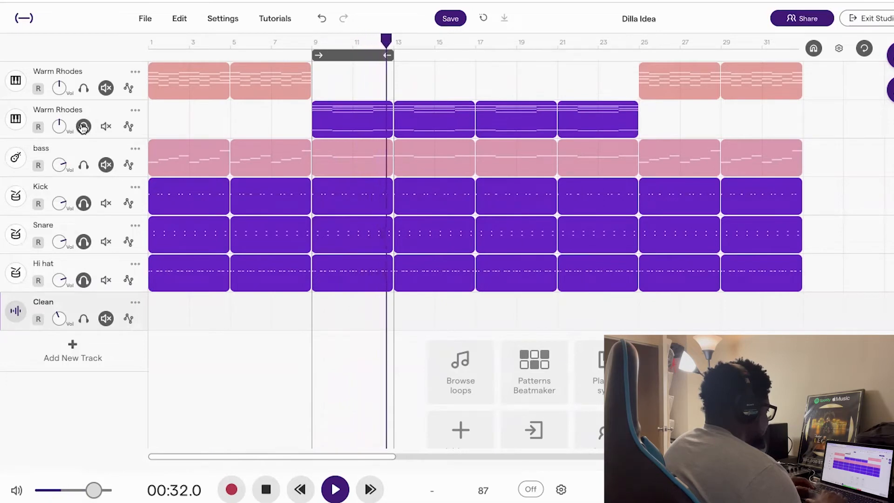
key(space)
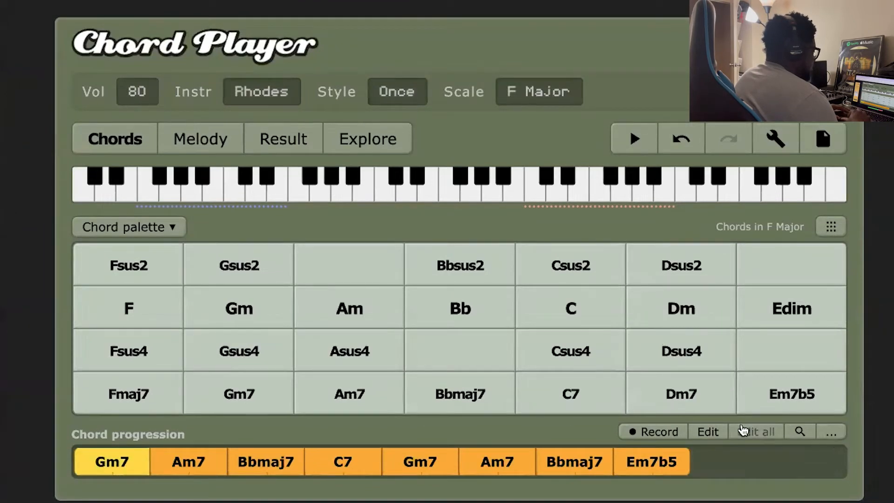
Switch to Chord Player and delete all chords from the existing progression
click(743, 431)
click(357, 357)
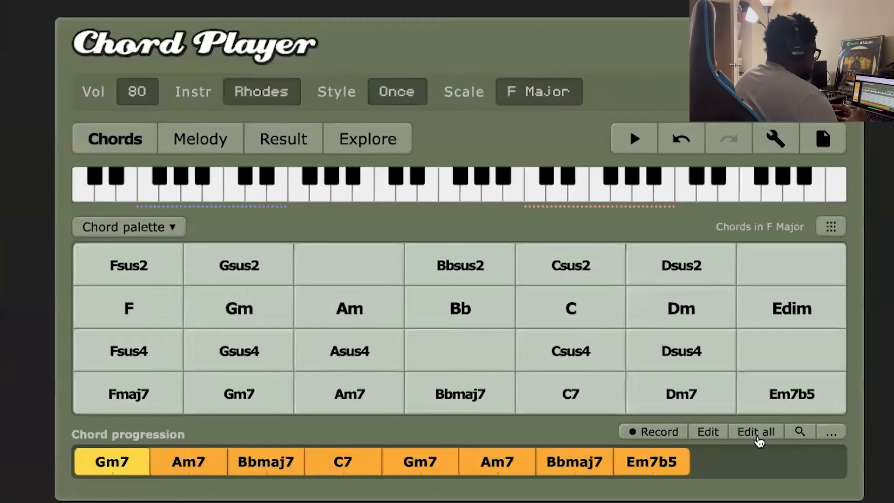
click(831, 431)
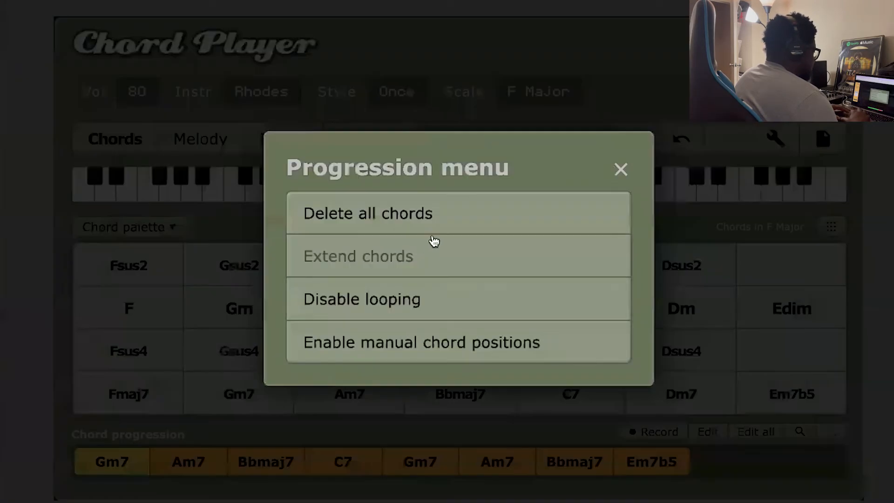
click(438, 223)
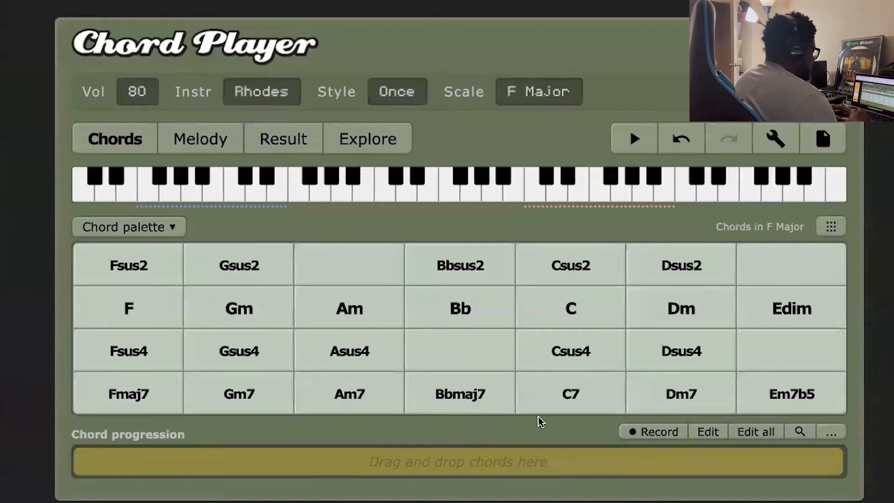
Audition Bbmaj7 and Am7, then lower the chord palette a half step to hear Amaj7 and G#m7
click(456, 416)
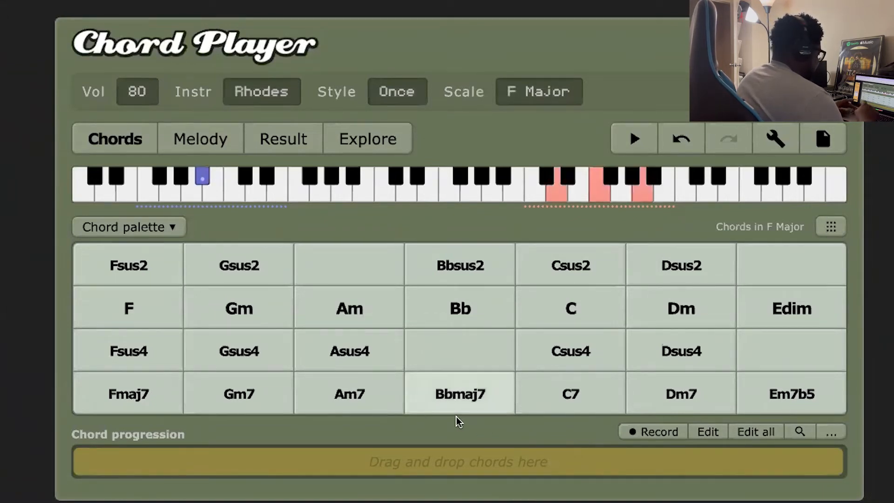
key(c)
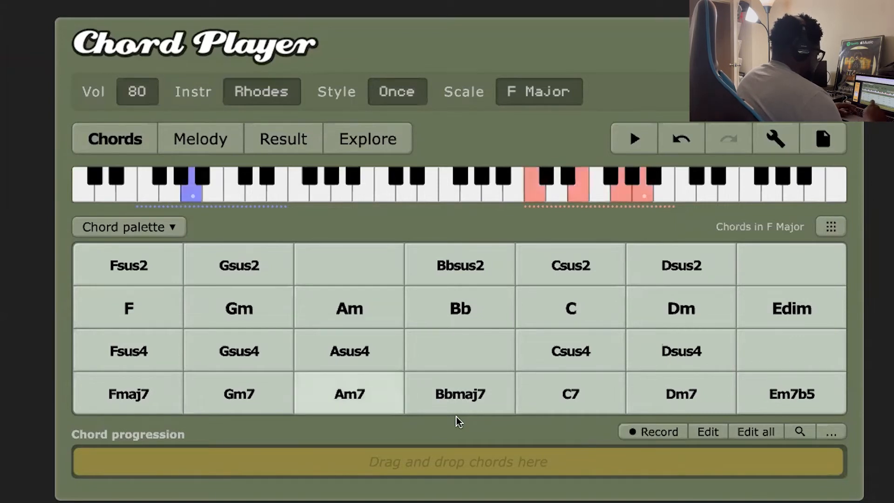
key(Down)
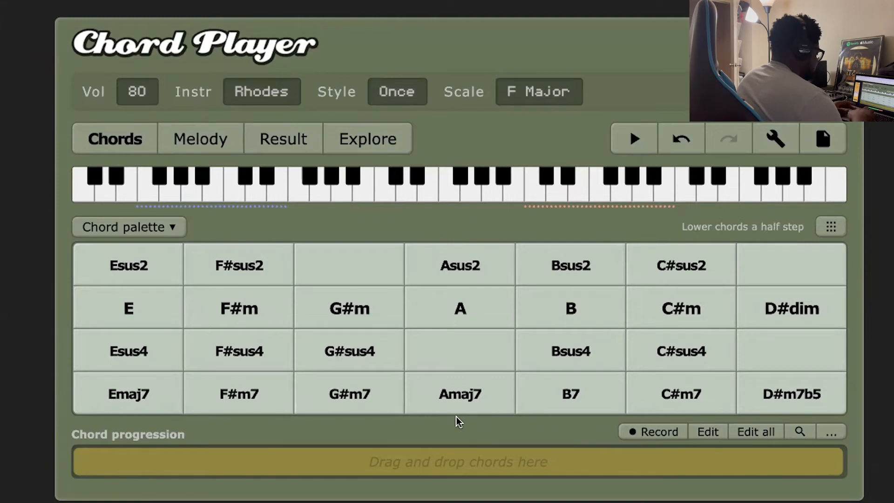
click(456, 416)
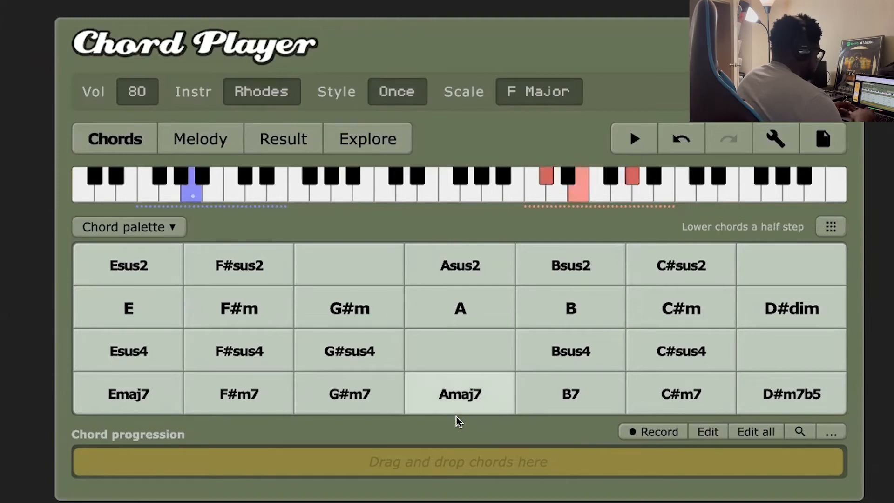
key(c)
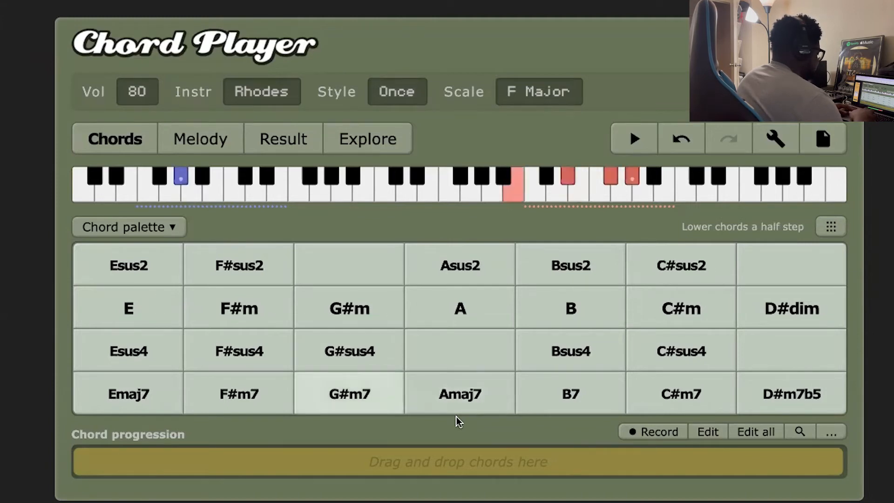
key(c)
key(v)
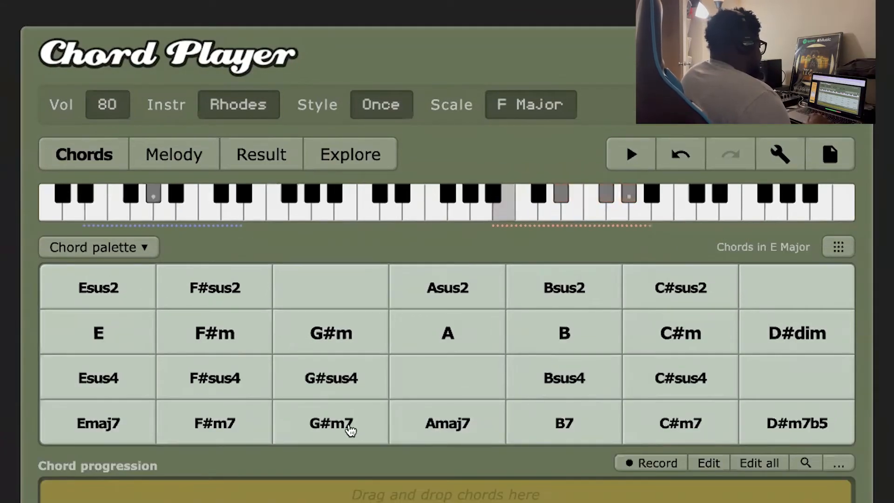
Build the four-chord progression Amaj7, G#m7, G#m7, Amaj7 and play it back
drag(350, 431, 182, 500)
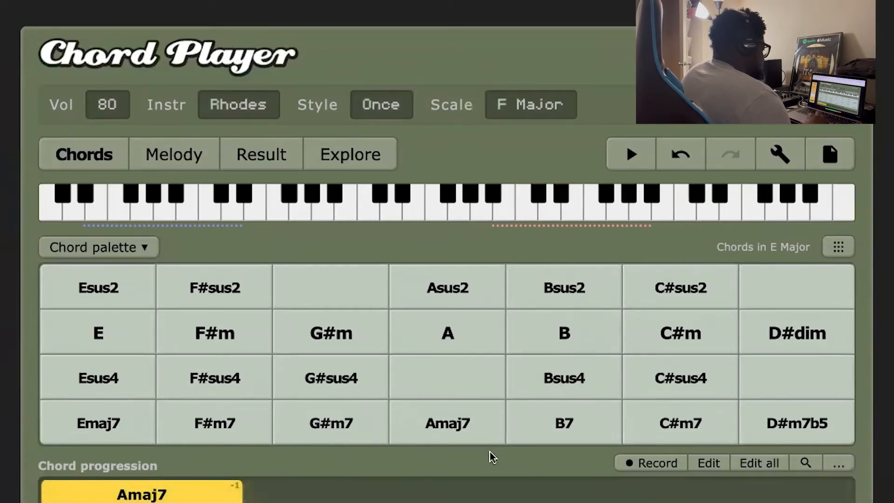
click(398, 415)
click(326, 429)
drag(338, 426, 326, 489)
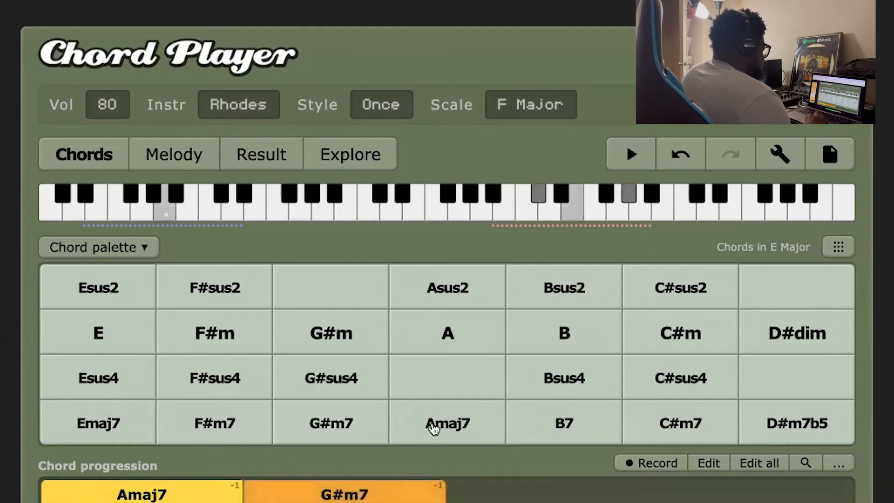
drag(334, 425, 472, 495)
drag(551, 441, 688, 495)
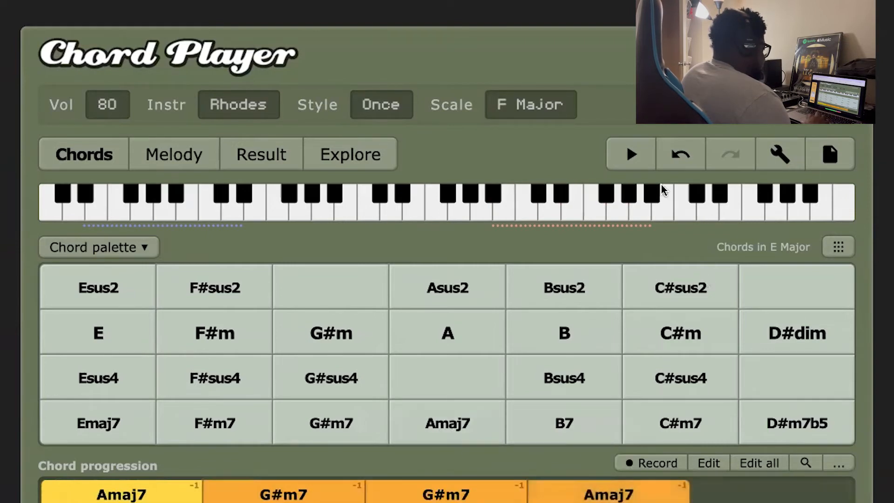
click(632, 155)
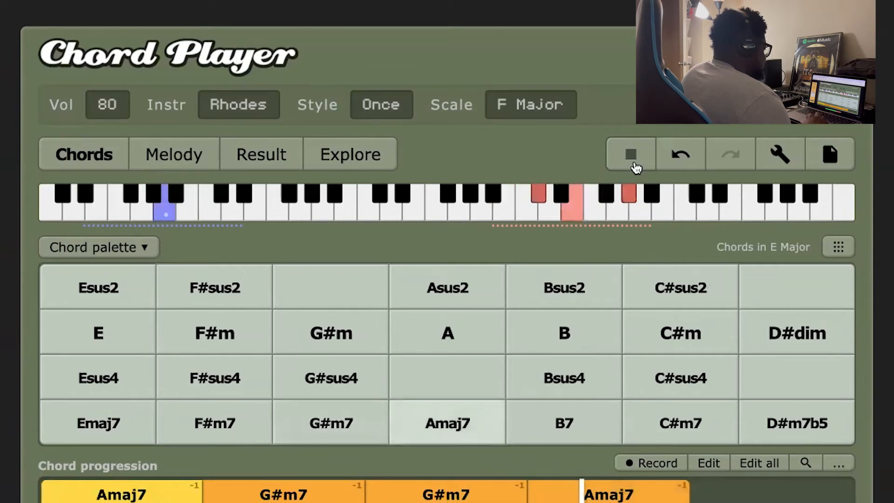
click(636, 168)
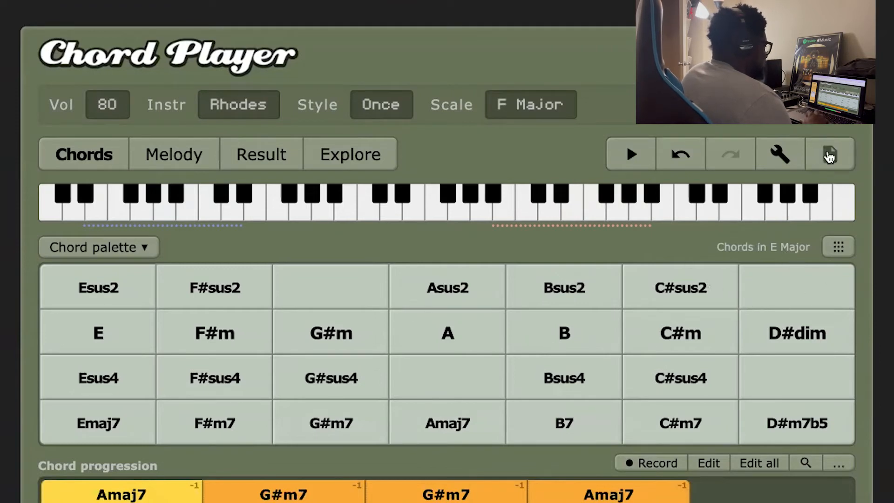
Export the progression with bass and chords as a MIDI file named "Chords Amaj7-Abm7-Abm7-Amaj7 87bpm"
click(829, 155)
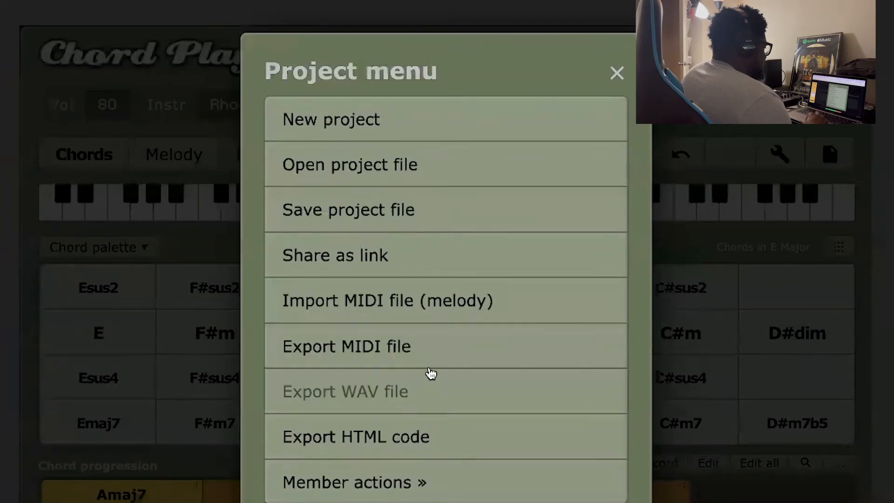
click(436, 359)
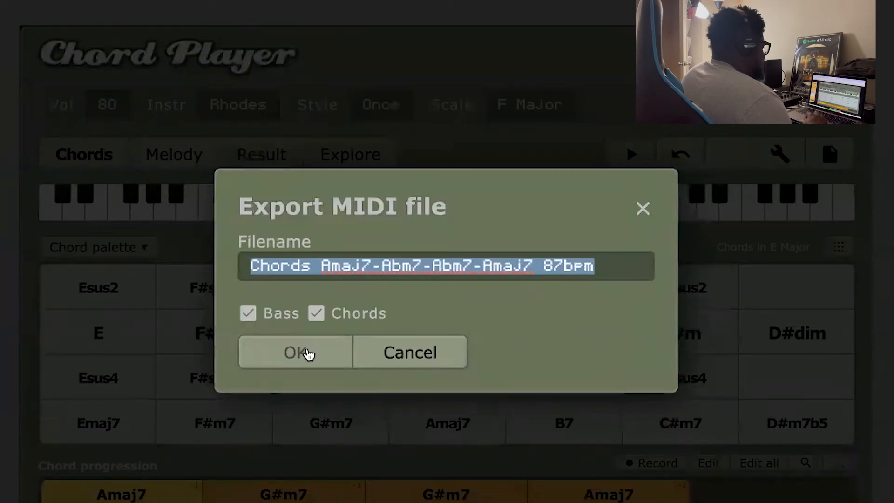
click(305, 353)
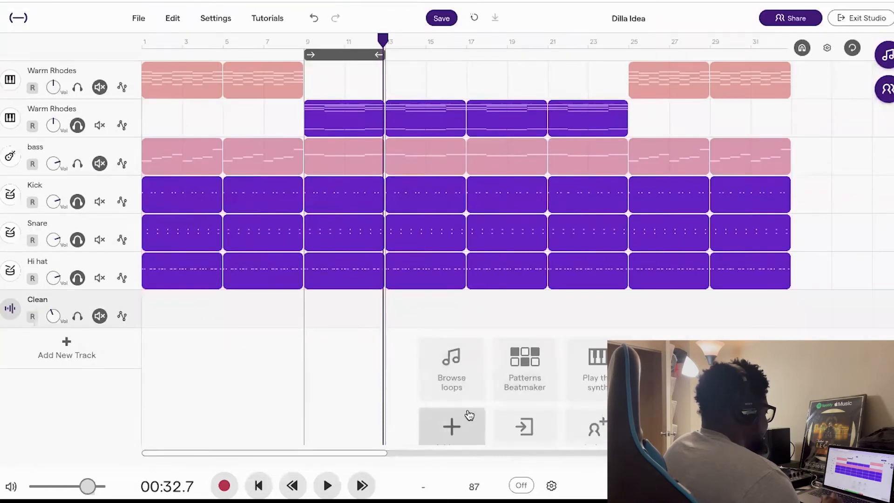
Import the exported chord progression MIDI file as a new Rhodes track starting at bar 9
click(455, 431)
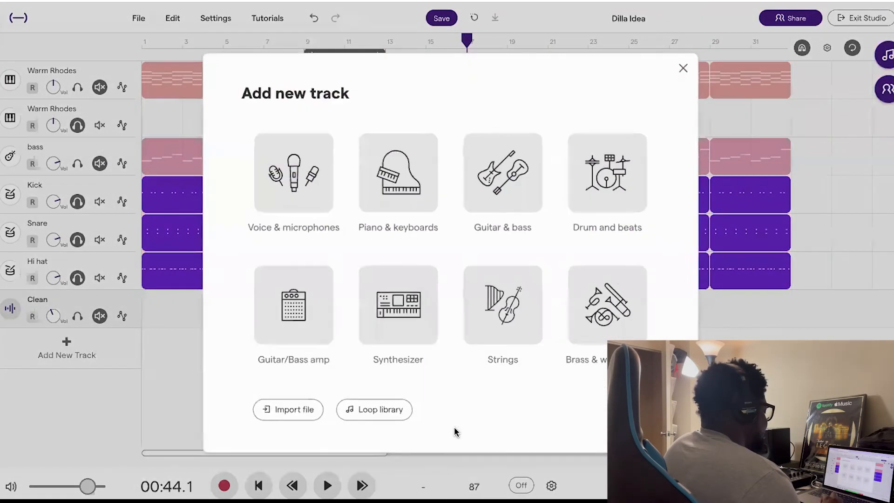
click(279, 412)
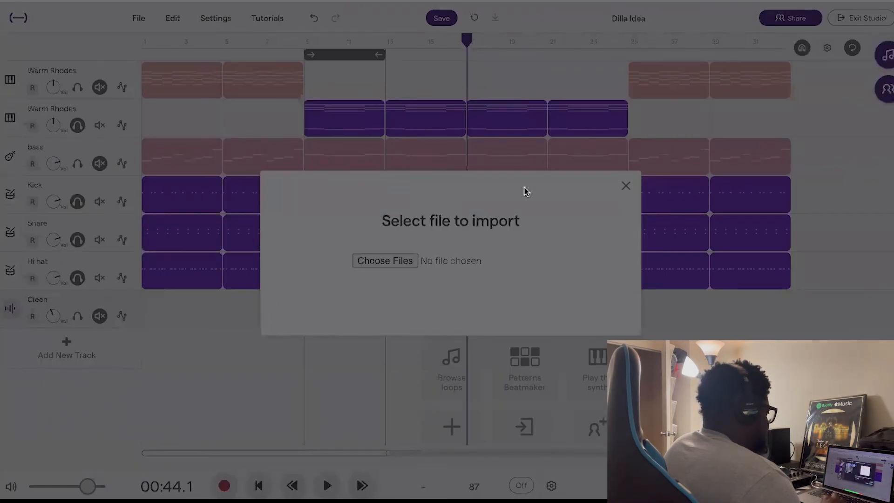
click(610, 343)
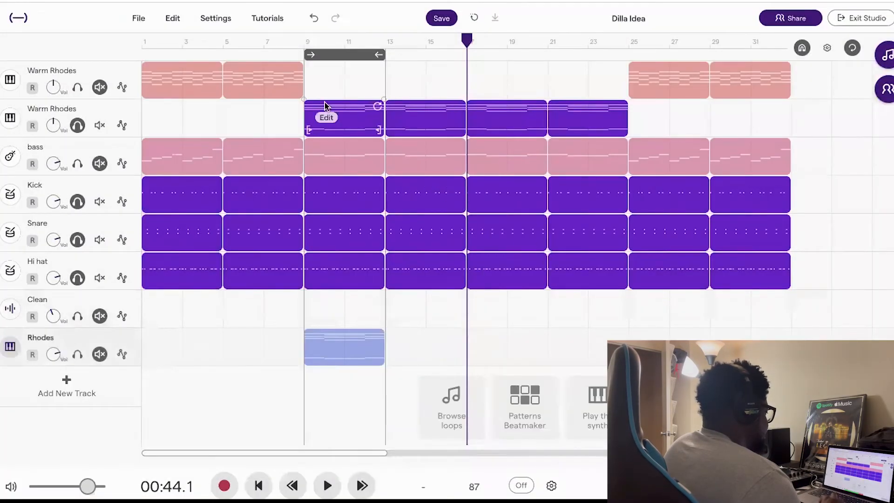
Unsolo the second Warm Rhodes track, play back the imported Rhodes chords, and delete the Rhodes track
click(77, 125)
key(space)
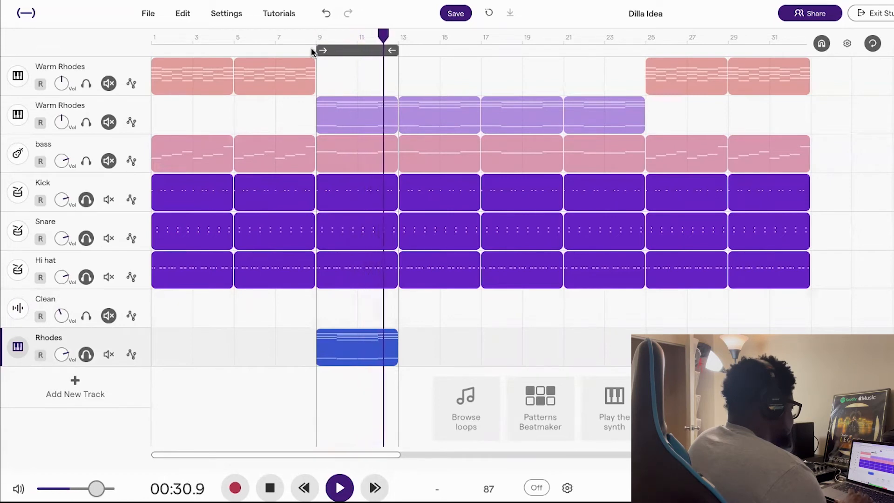
key(space)
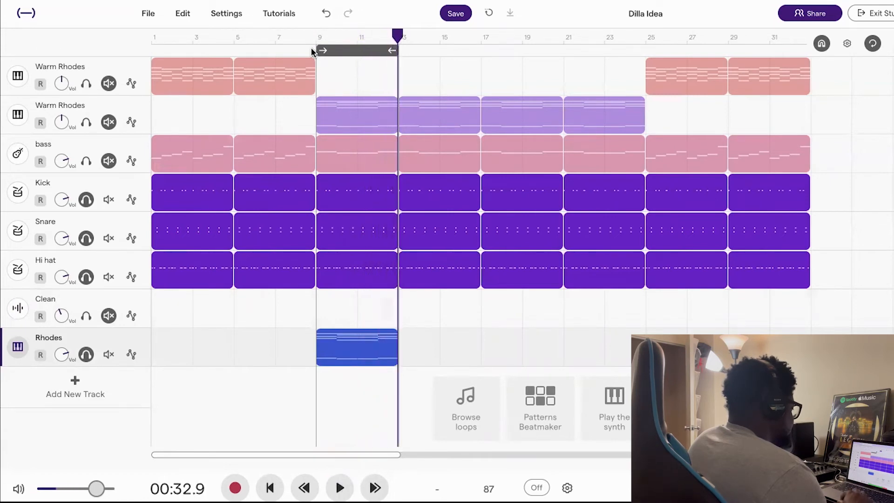
key(Delete)
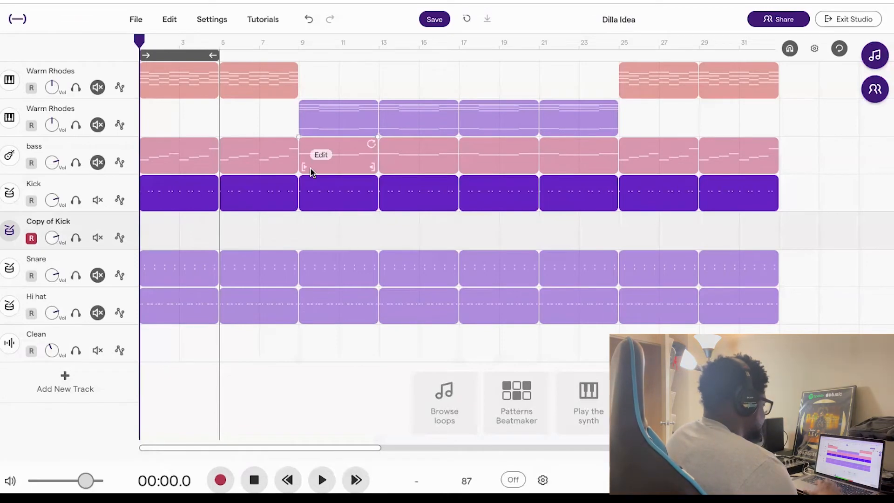
Listen to the Kick pattern looped over bars 1 to 4, and return the playhead to the start
key(space)
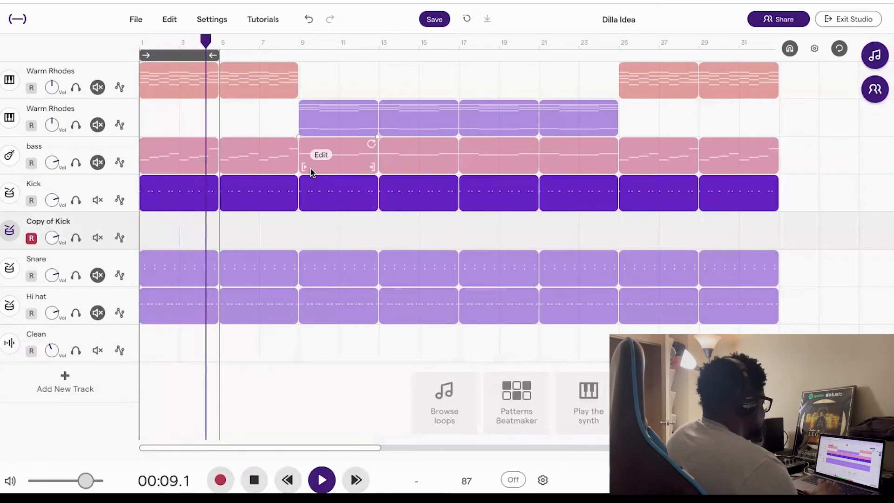
key(space)
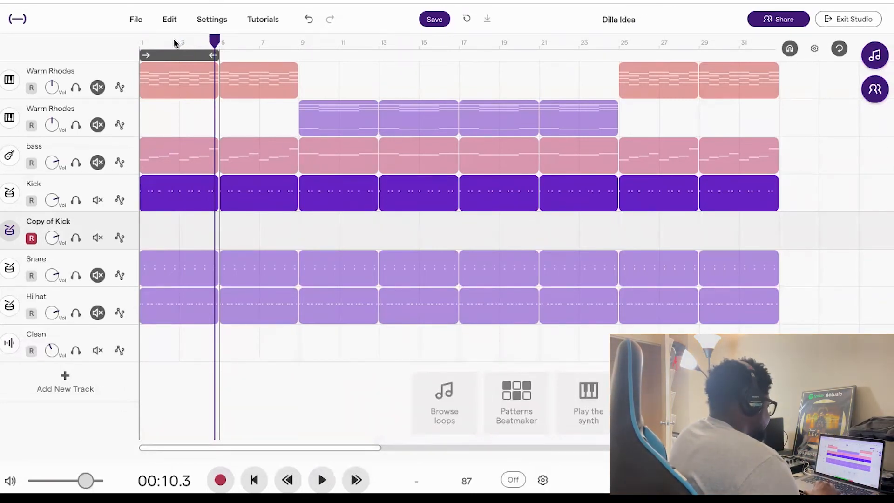
drag(227, 41, 132, 42)
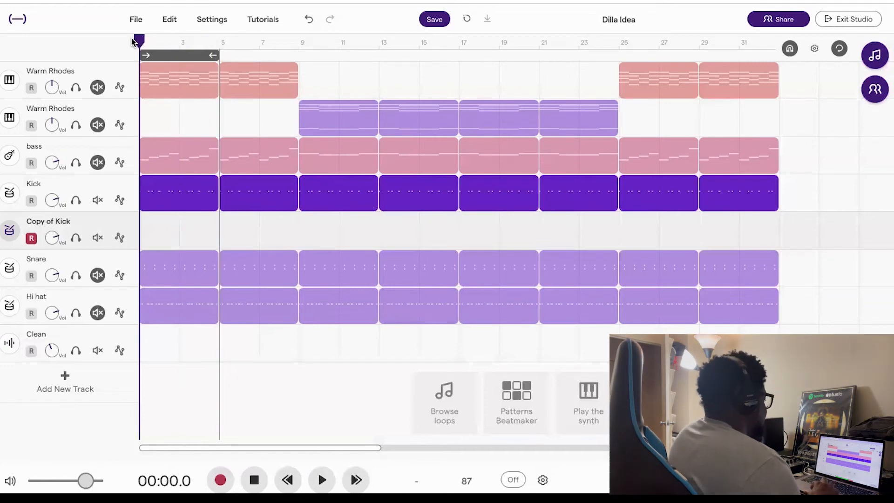
Test the Lofi Kit kick on the Copy of Kick track with the metronome on, and mute the original Kick track
click(10, 230)
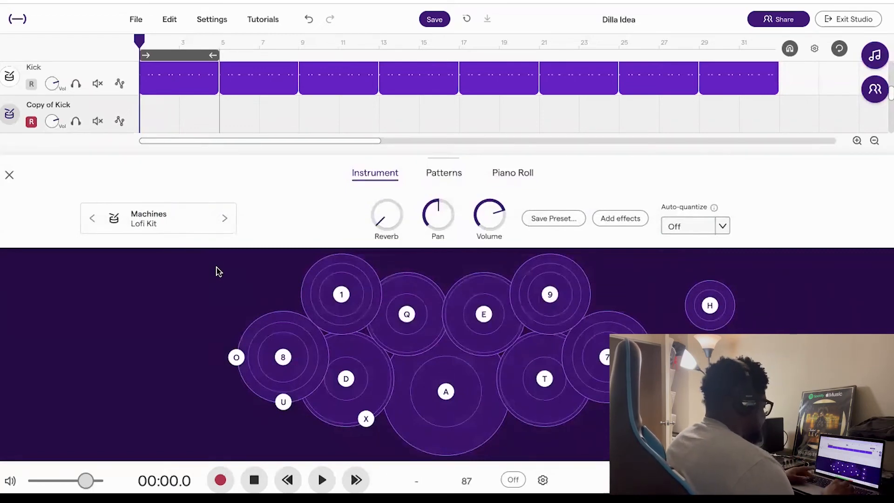
key(a)
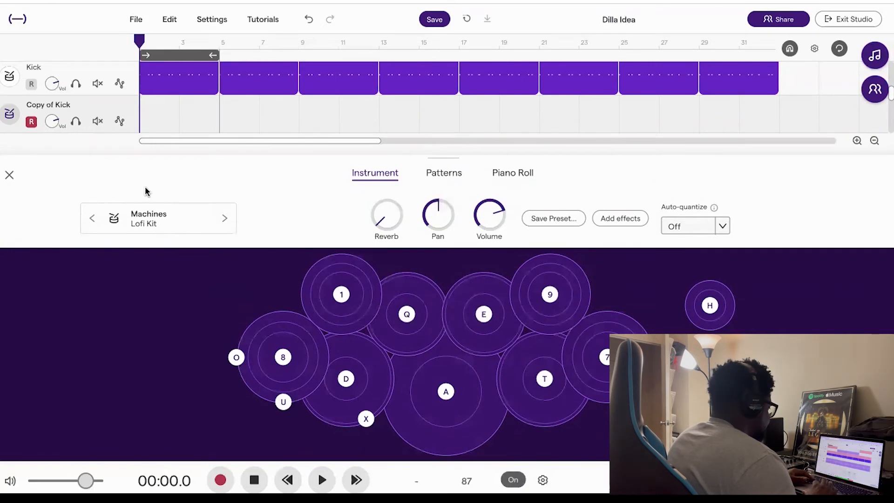
click(9, 175)
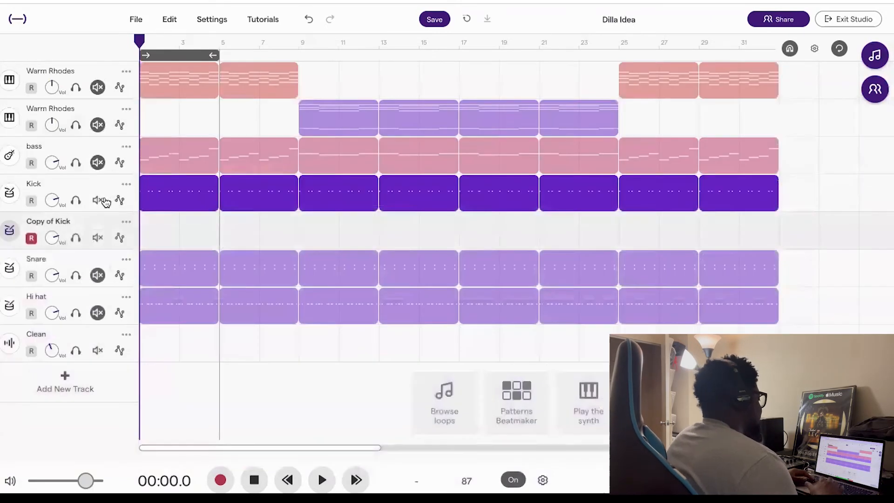
click(99, 200)
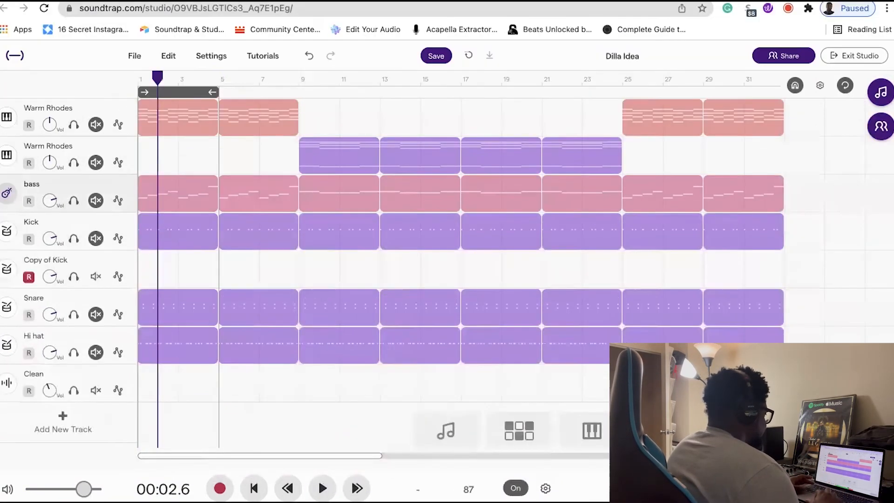
Record a four-bar kick pattern on the Copy of Kick track from the start of the project
mouse_move(177, 93)
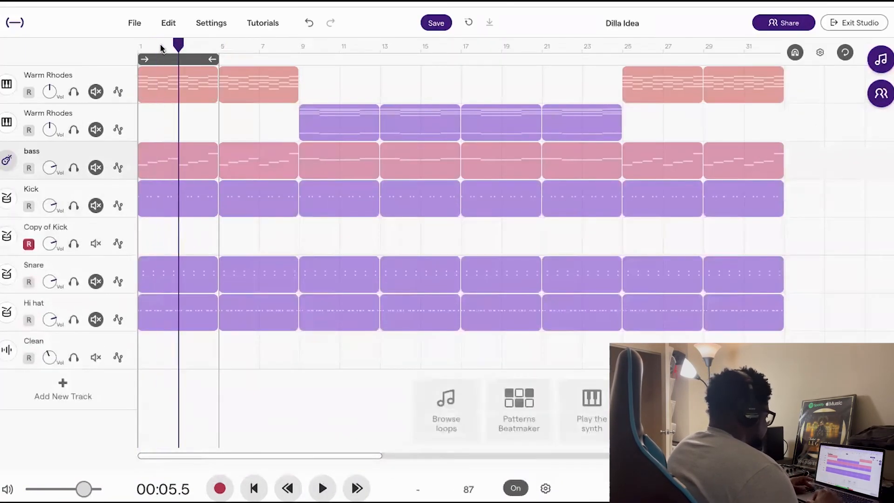
click(139, 50)
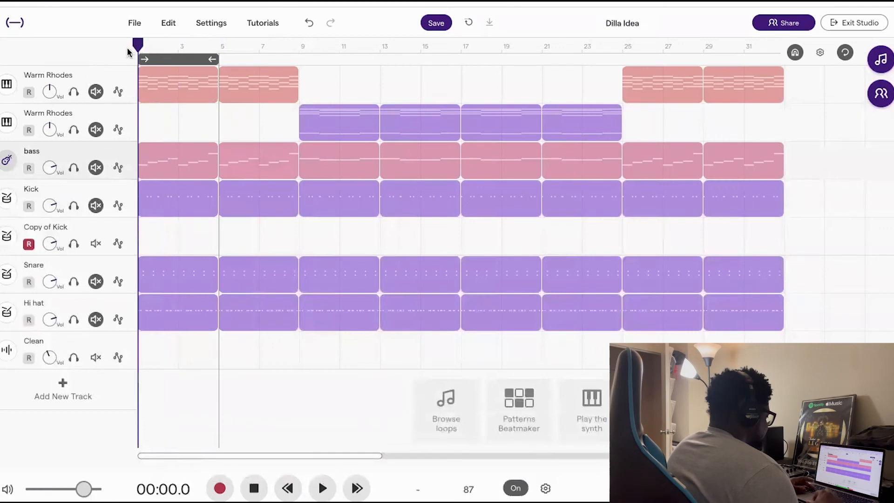
click(219, 487)
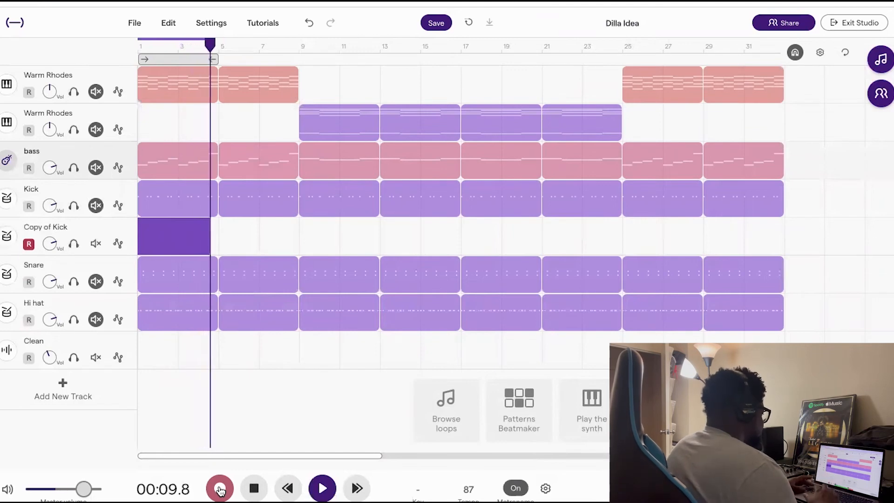
click(219, 490)
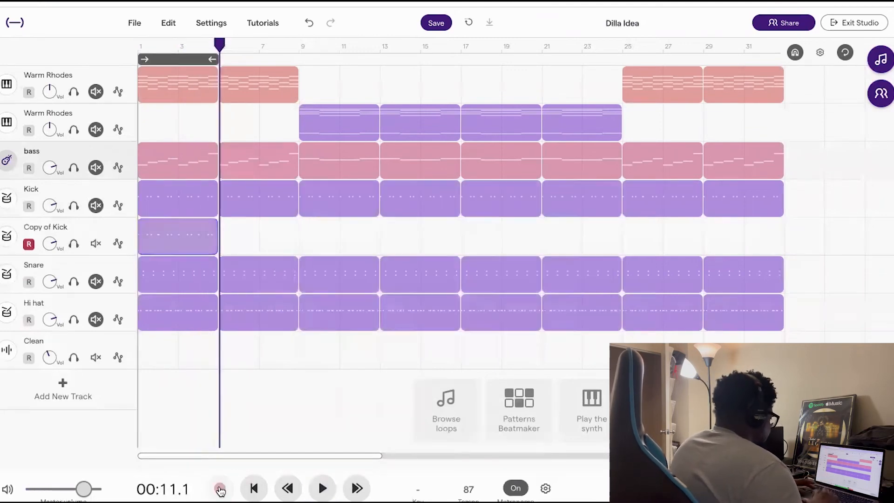
Keep the original Kick muted and play back the recorded kick together with the chords, bass, snare and hi-hat
click(98, 206)
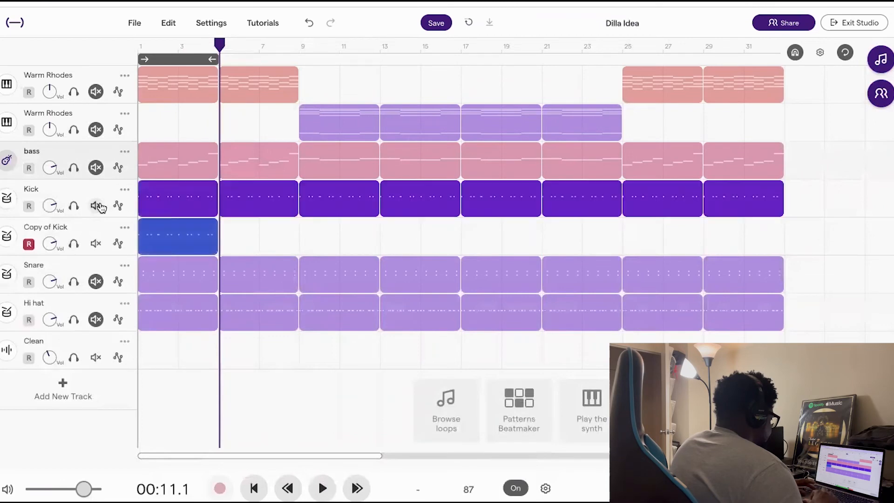
click(97, 205)
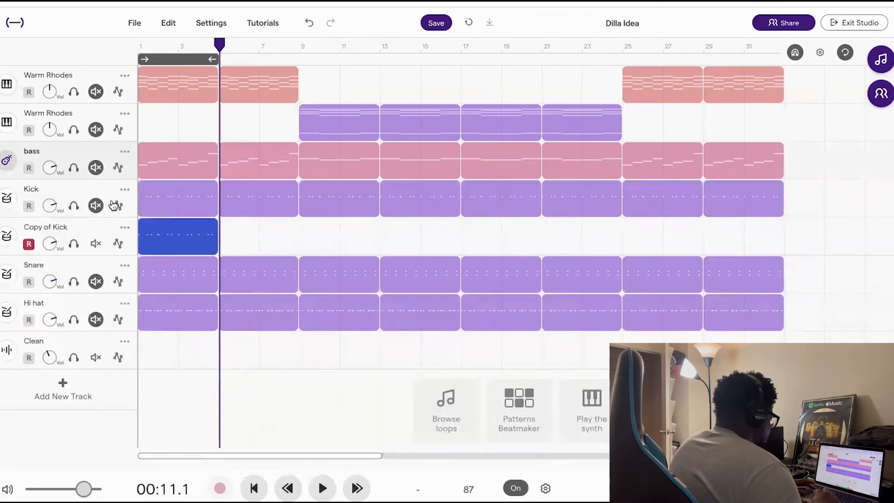
key(space)
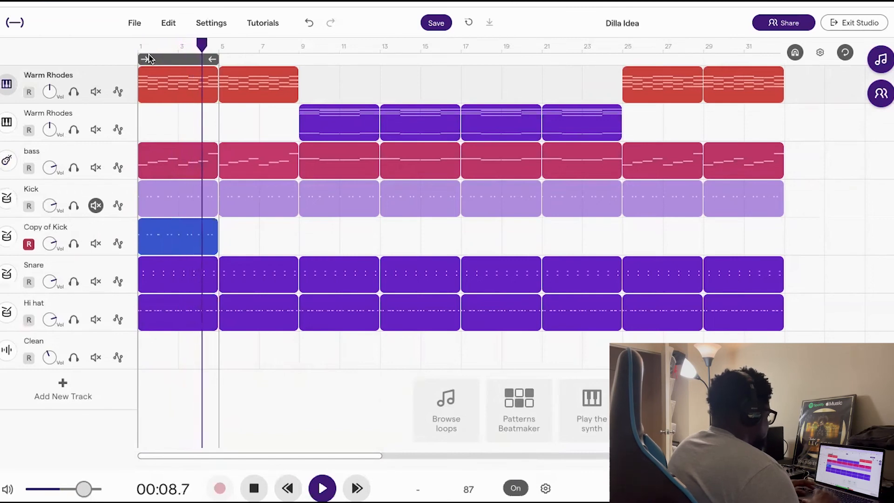
key(space)
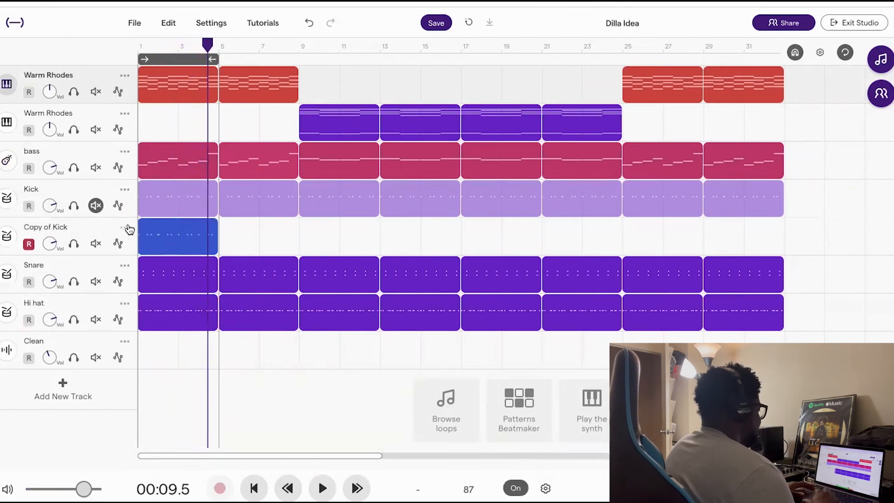
Delete the Copy of Kick track and duplicate the Snare track
right_click(129, 228)
click(169, 292)
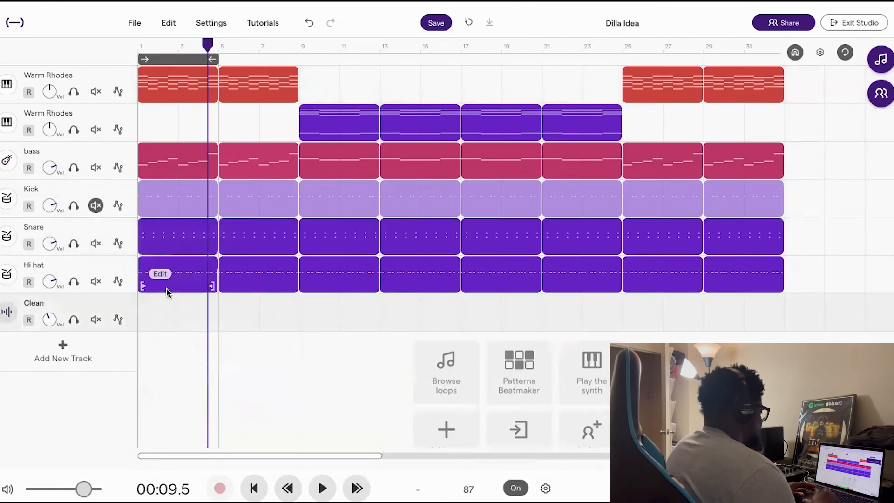
click(123, 230)
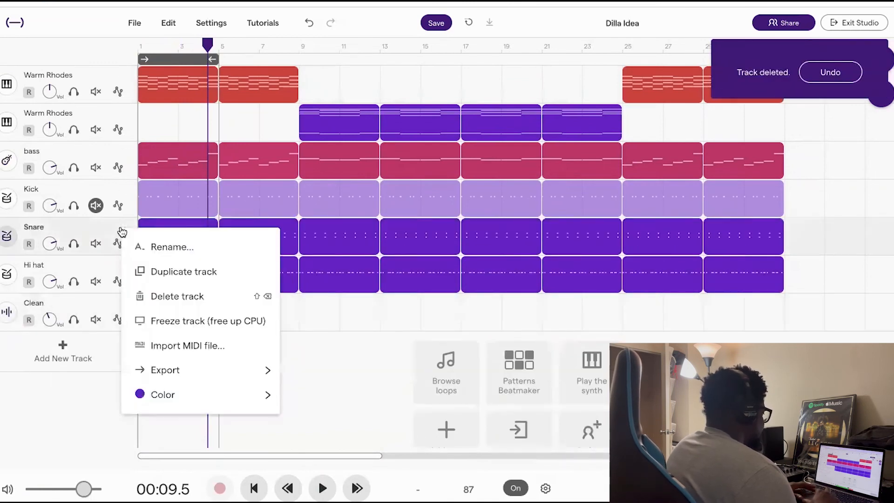
click(198, 275)
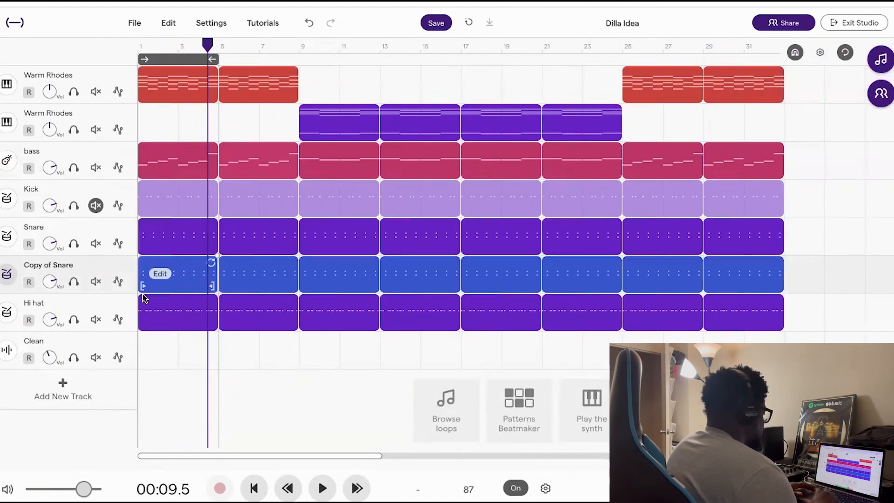
Audition the Q and D pads of the Lofi Kit on the Copy of Snare track, separately and in alternation
mouse_move(190, 262)
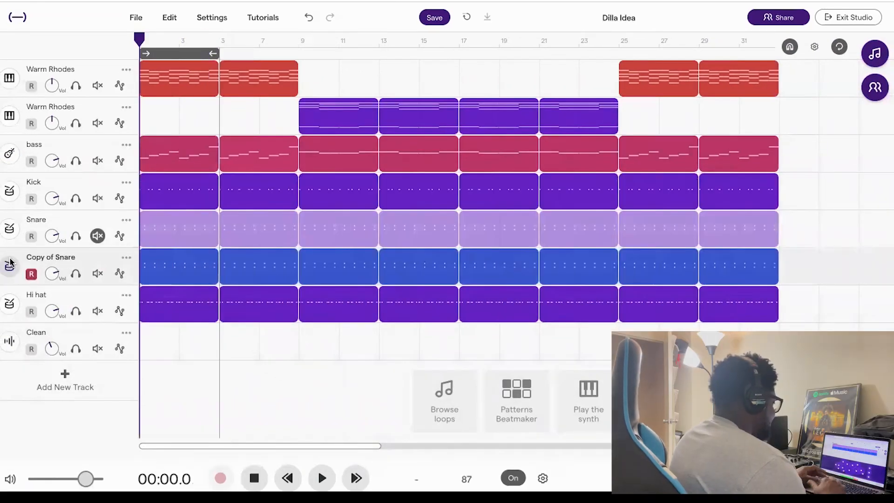
click(10, 260)
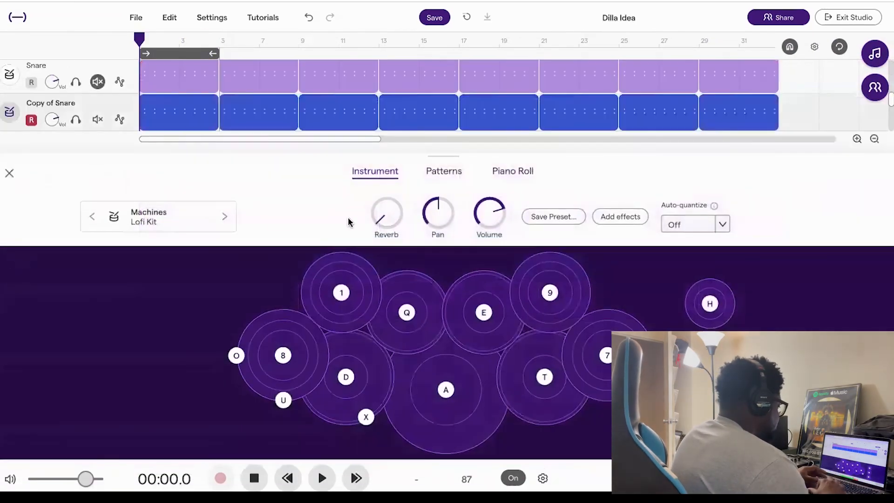
click(405, 321)
click(405, 321)
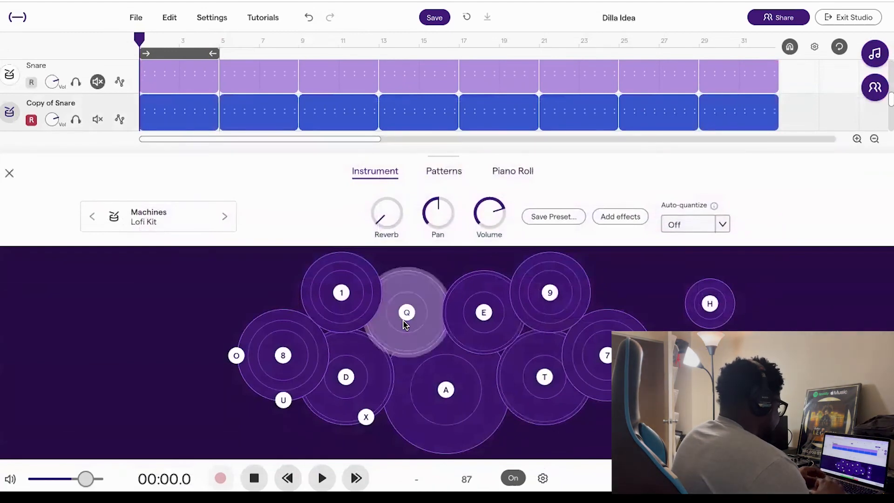
click(346, 378)
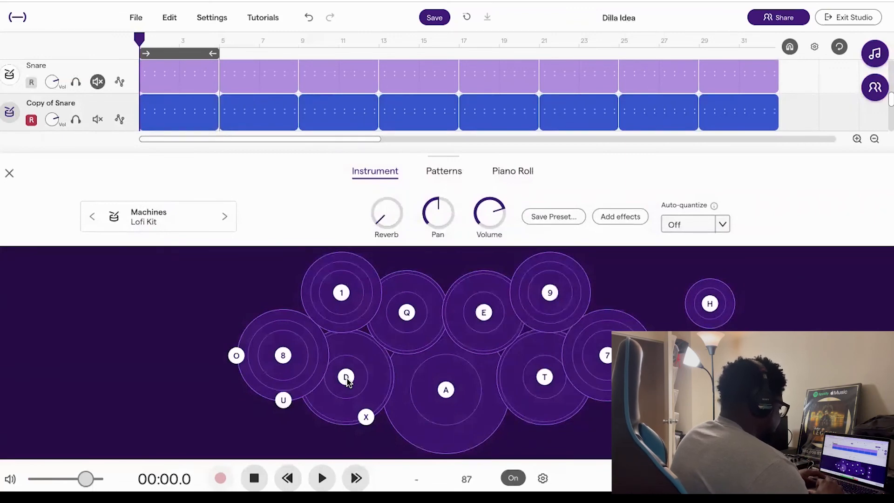
click(346, 379)
key(d)
key(q)
key(d)
key(q)
key(d)
key(q)
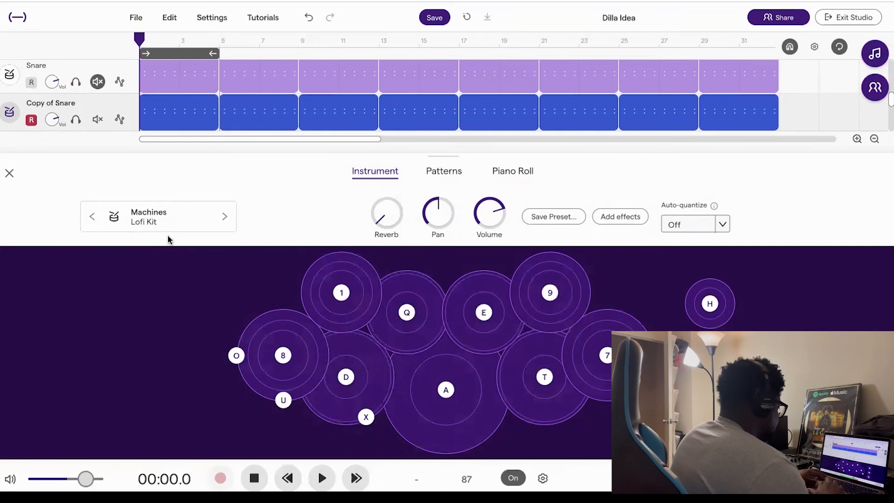
click(9, 173)
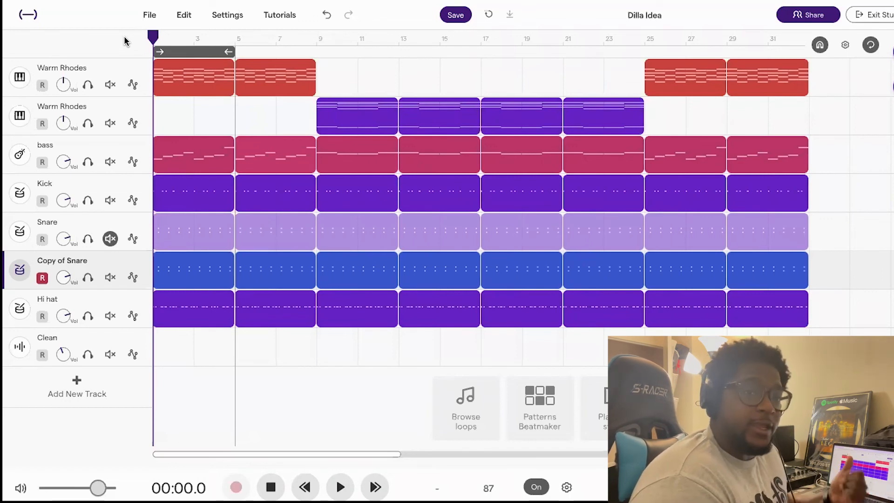
Reopen the Copy of Snare drum kit and audition its Q pad again
click(21, 268)
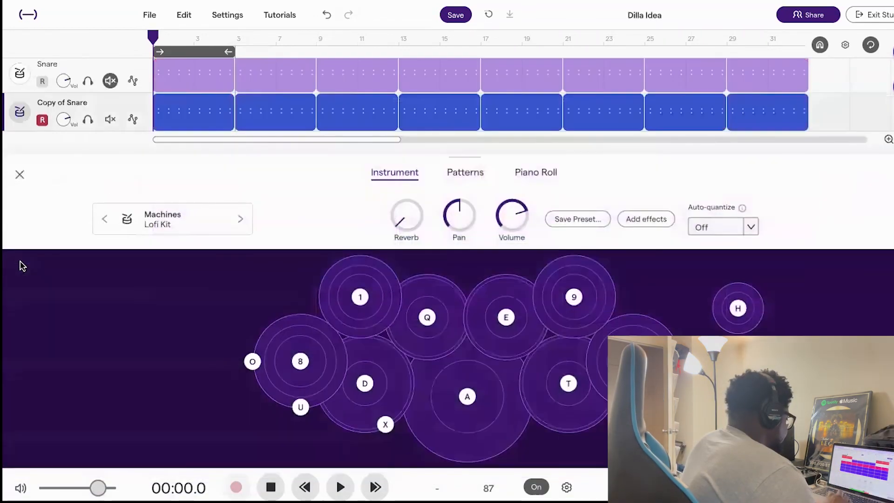
click(424, 326)
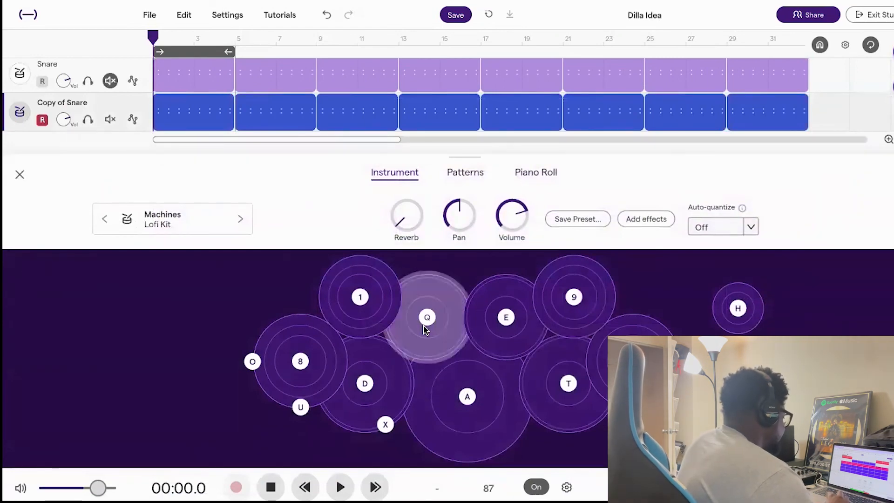
click(424, 326)
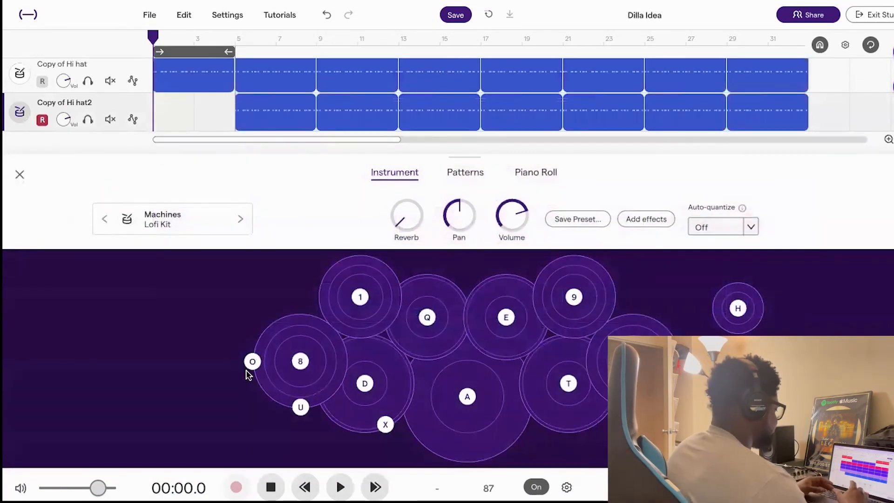
Record a hi-hat take from bar 1 on the Copy of Hi hat2 track, muting both hi-hat copies
click(236, 487)
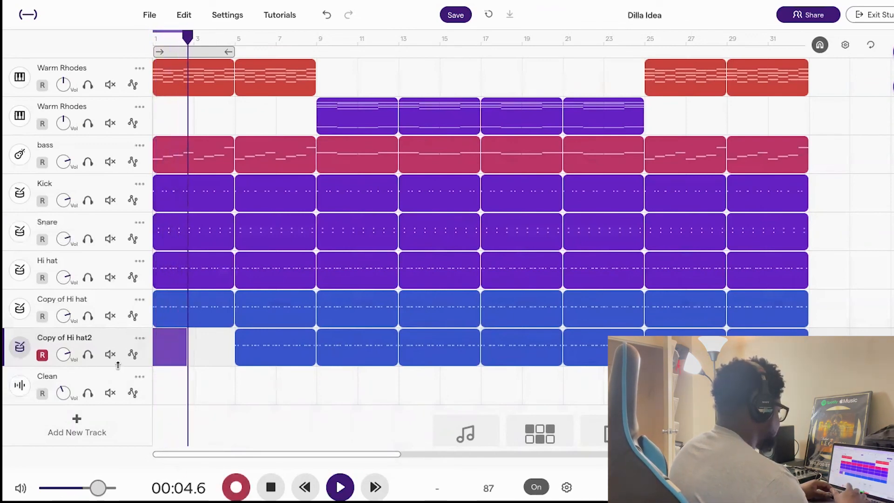
click(110, 354)
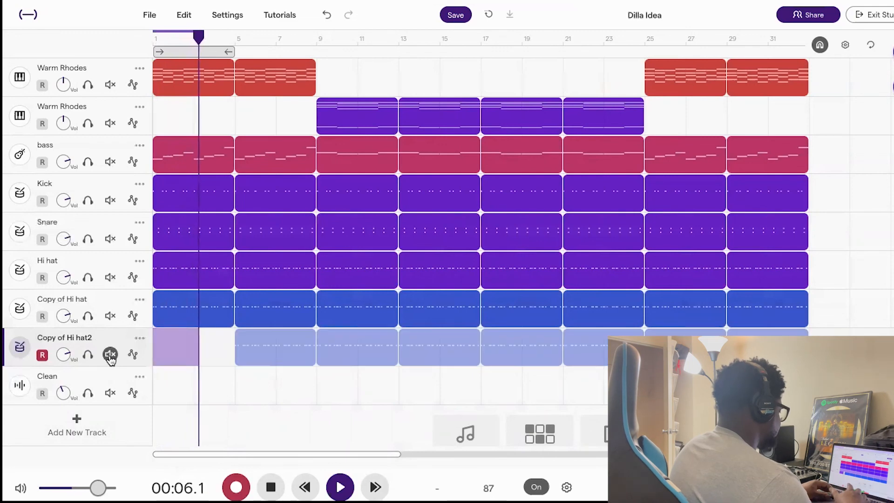
click(110, 316)
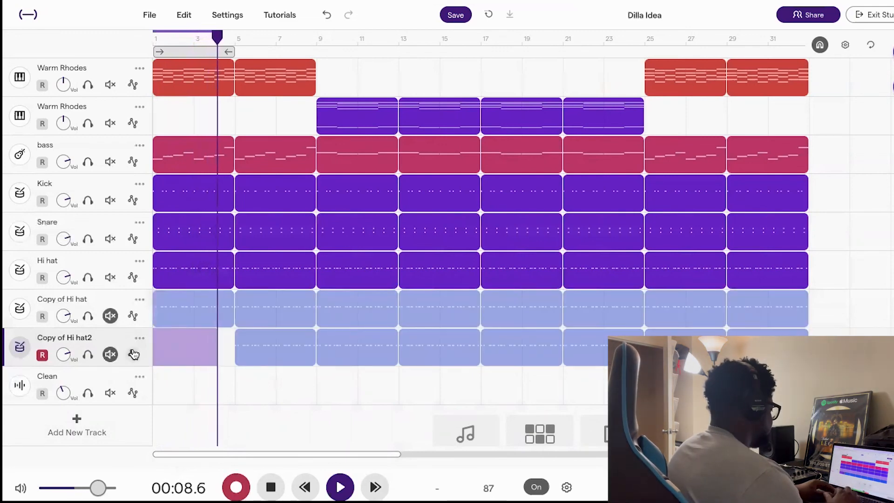